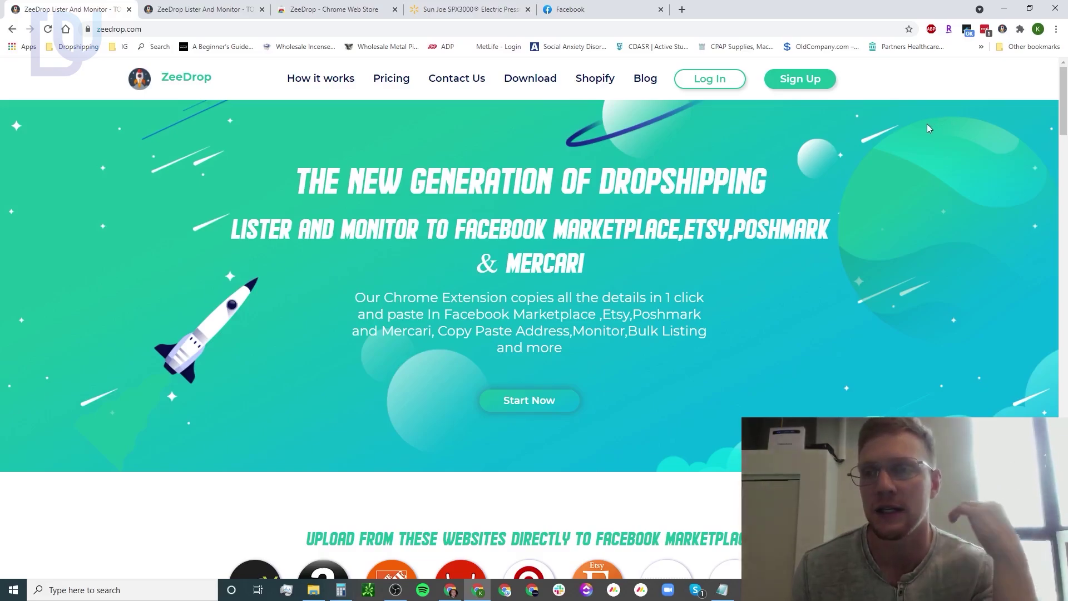
Step: Scroll the zeedrop.com homepage up and down to reach the 'Upload from these websites' logo grid
scroll(864, 176, down, 3)
scroll(864, 178, up, 3)
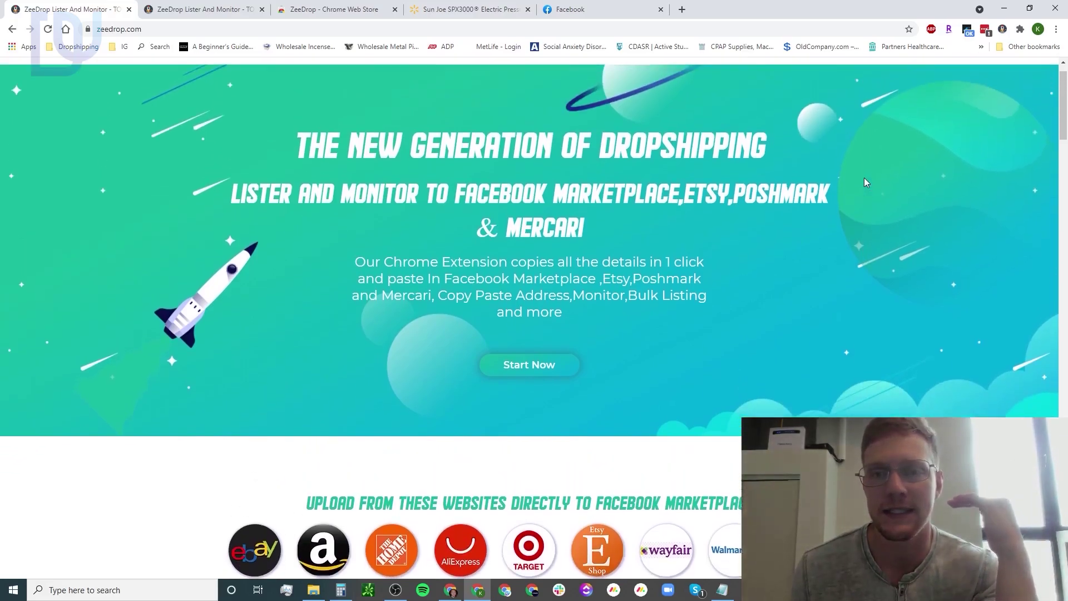
scroll(864, 175, down, 4)
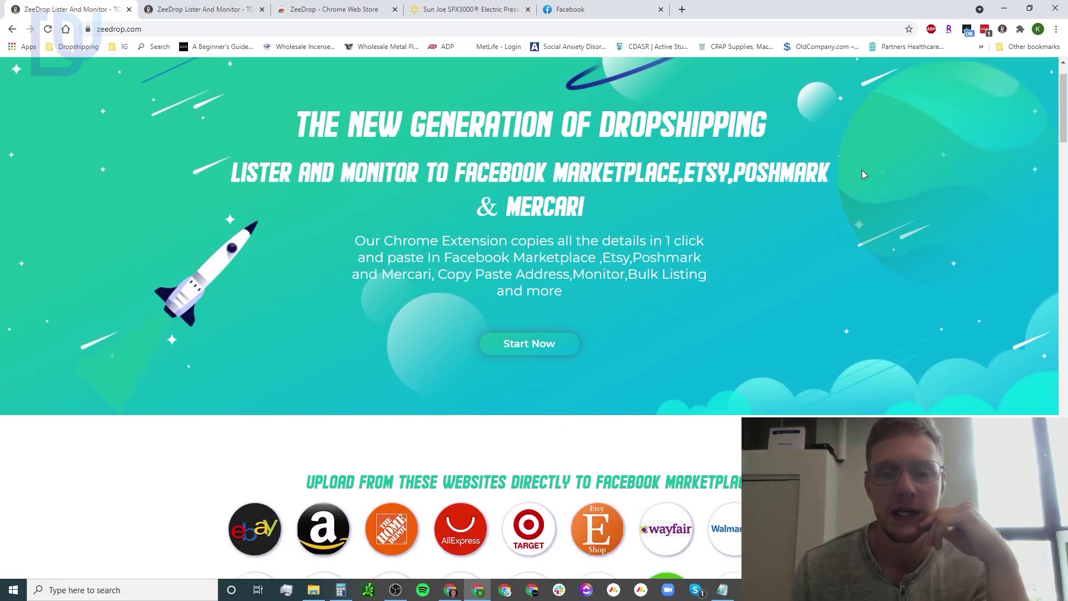
scroll(860, 170, down, 6)
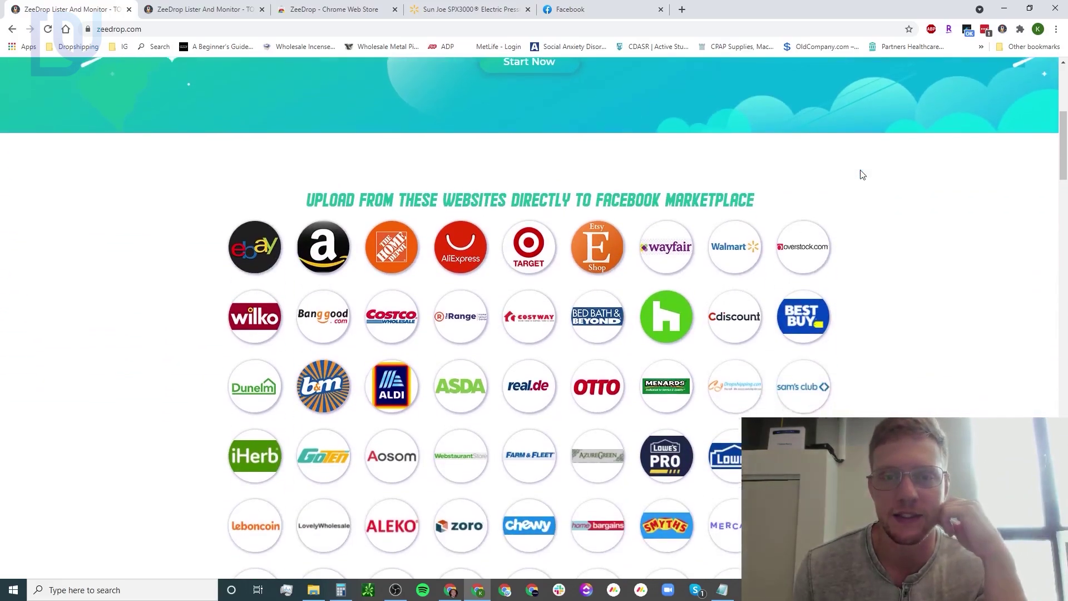
scroll(862, 176, up, 2)
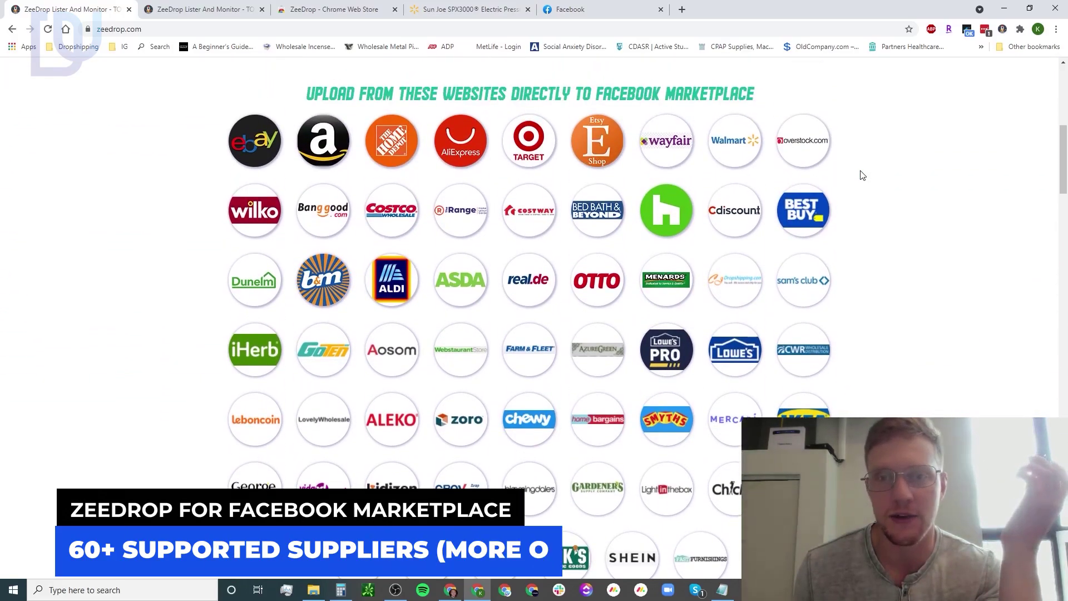
scroll(862, 176, down, 1)
scroll(862, 176, up, 1)
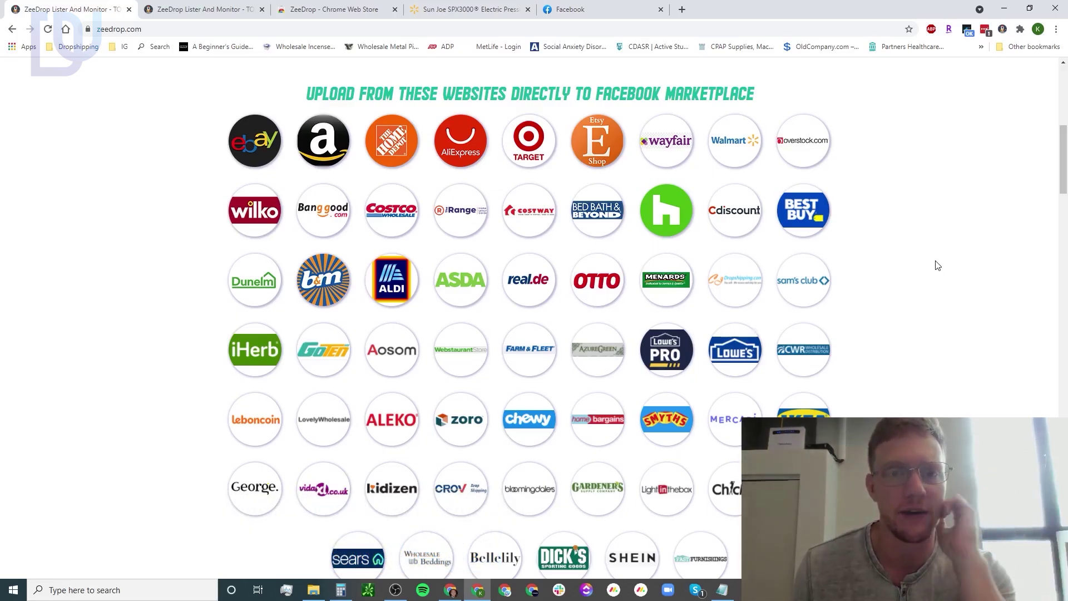
scroll(939, 266, down, 1)
scroll(938, 265, up, 1)
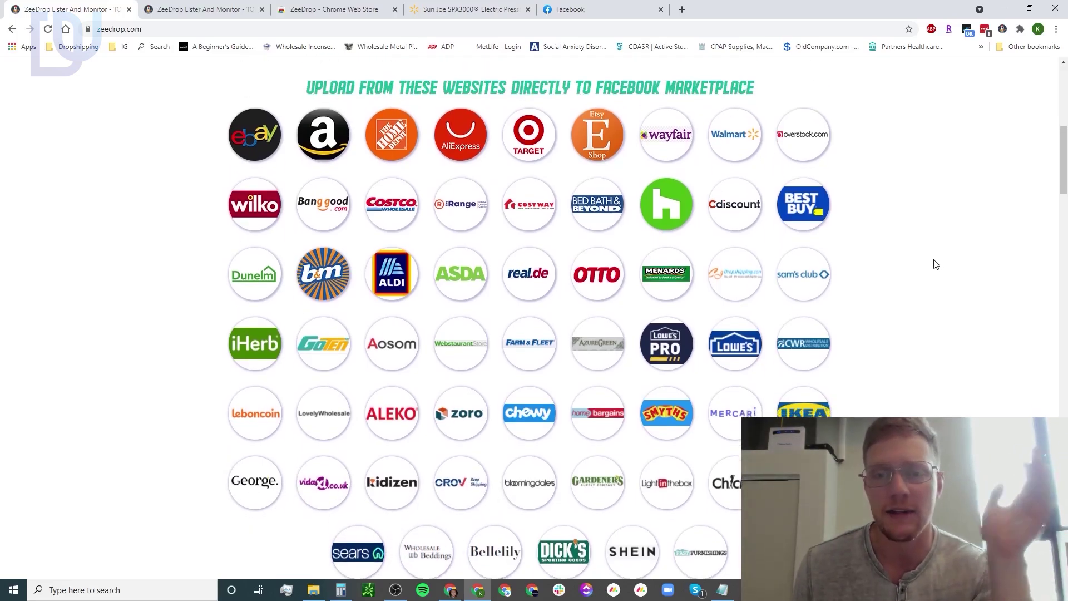
scroll(937, 265, down, 2)
scroll(935, 262, down, 2)
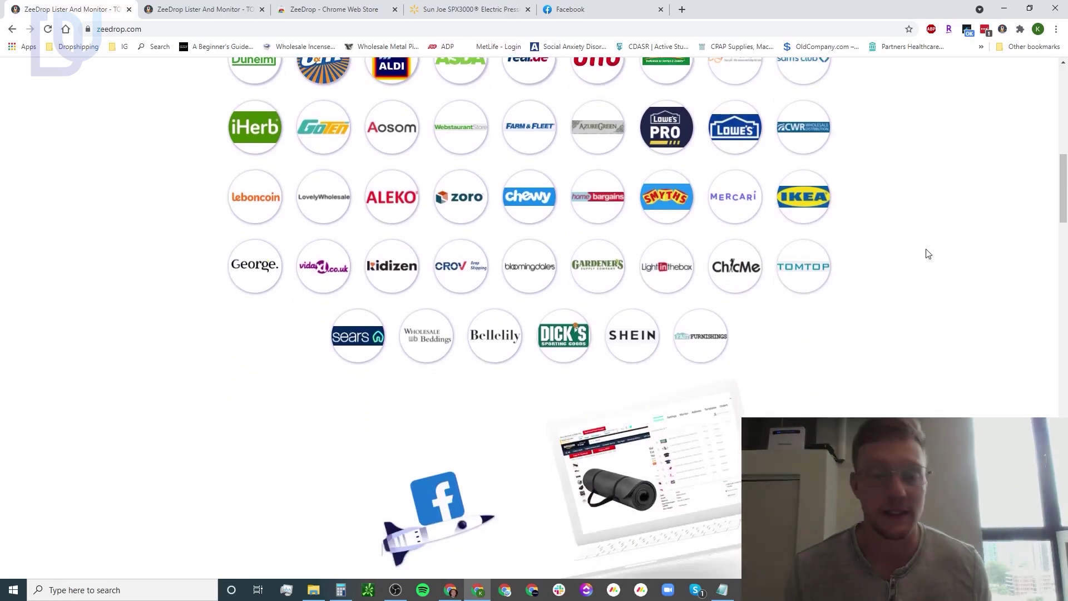
scroll(925, 258, up, 3)
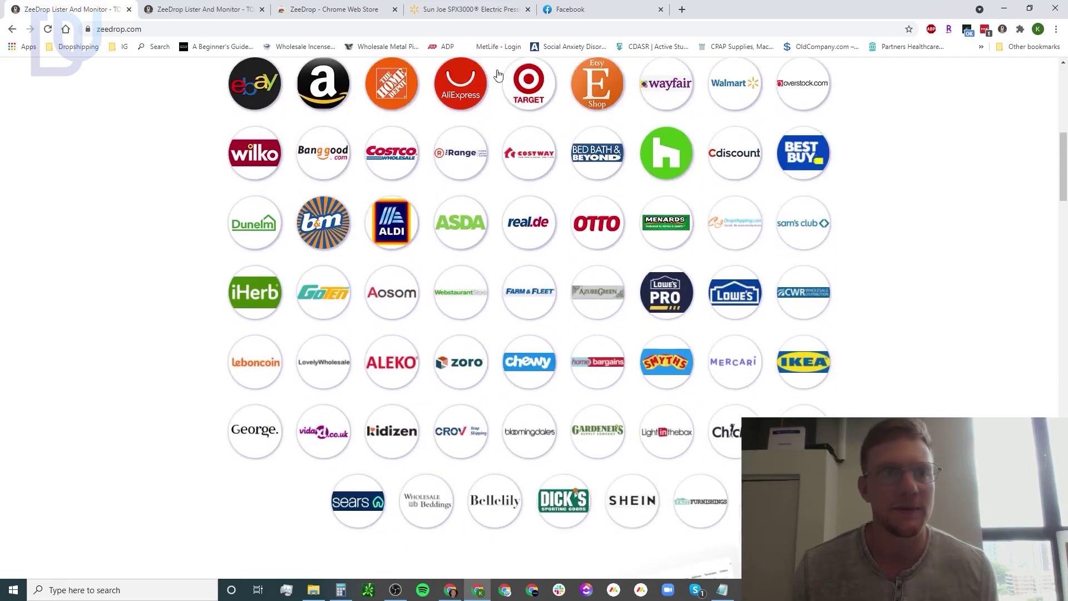
click(215, 10)
scroll(437, 280, up, 4)
scroll(444, 268, down, 20)
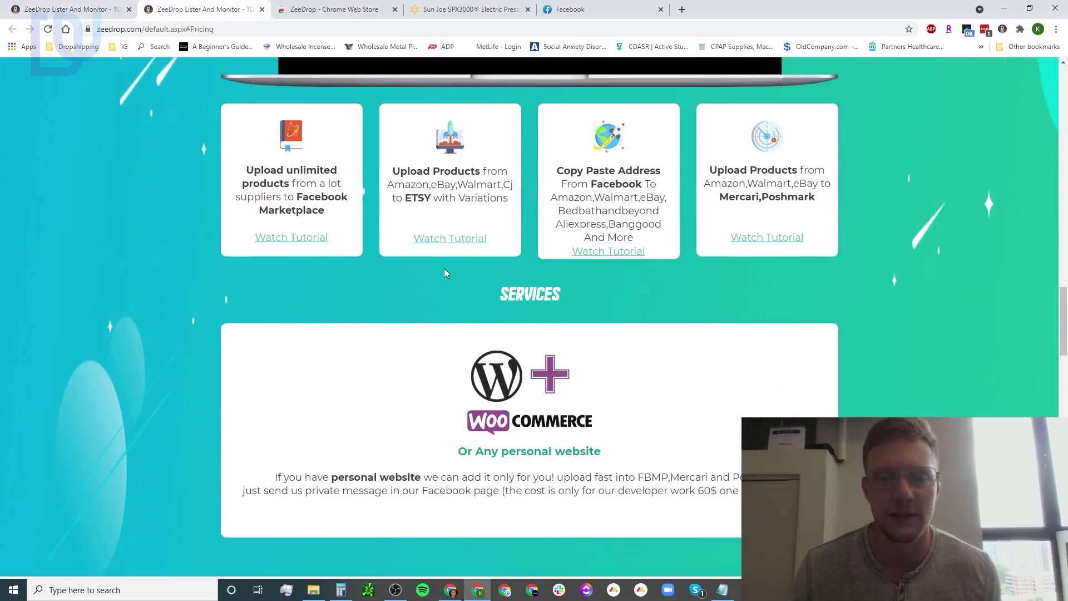
scroll(468, 285, down, 2)
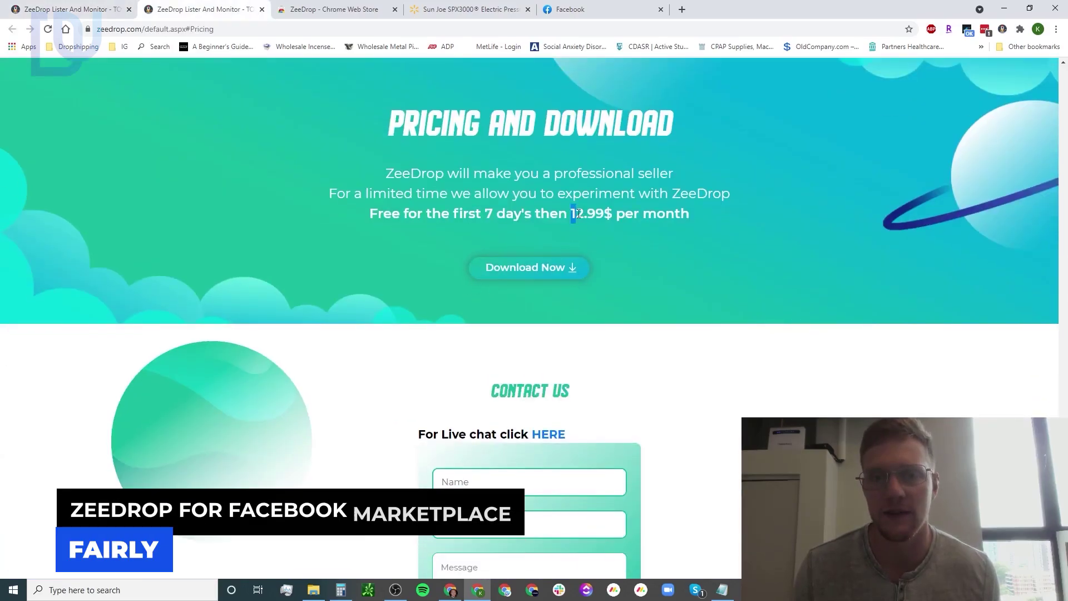
double_click(606, 213)
drag(486, 213, 448, 214)
click(645, 213)
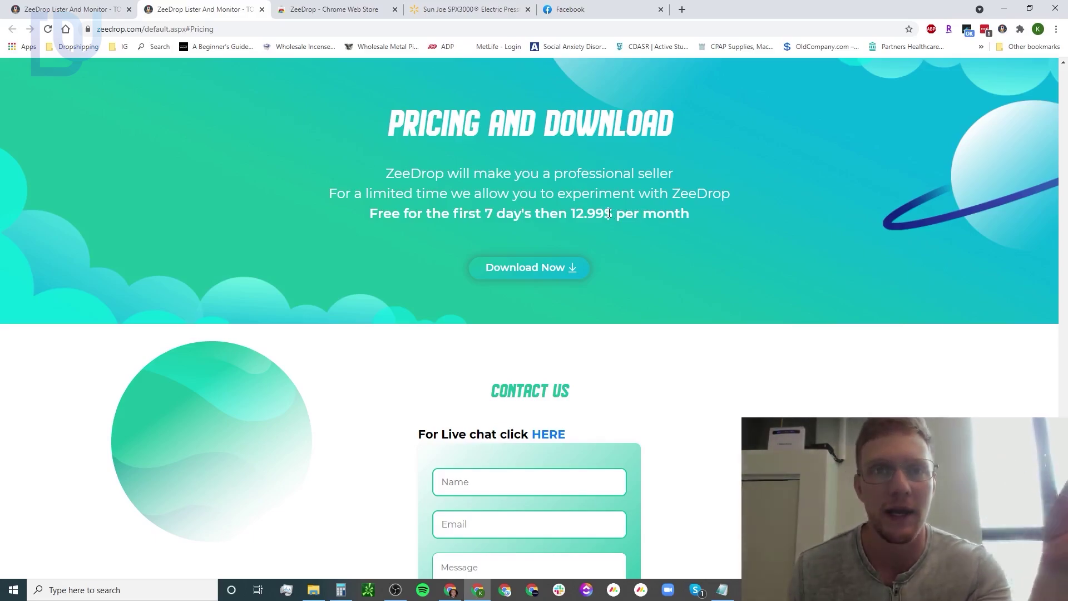
click(89, 11)
scroll(495, 245, down, 12)
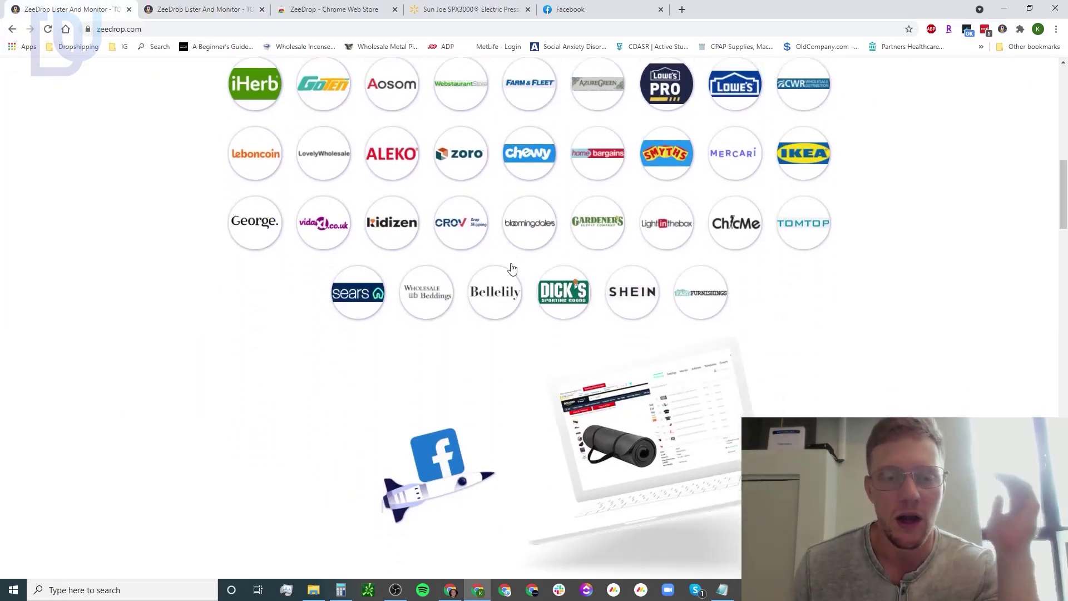
scroll(508, 261, down, 18)
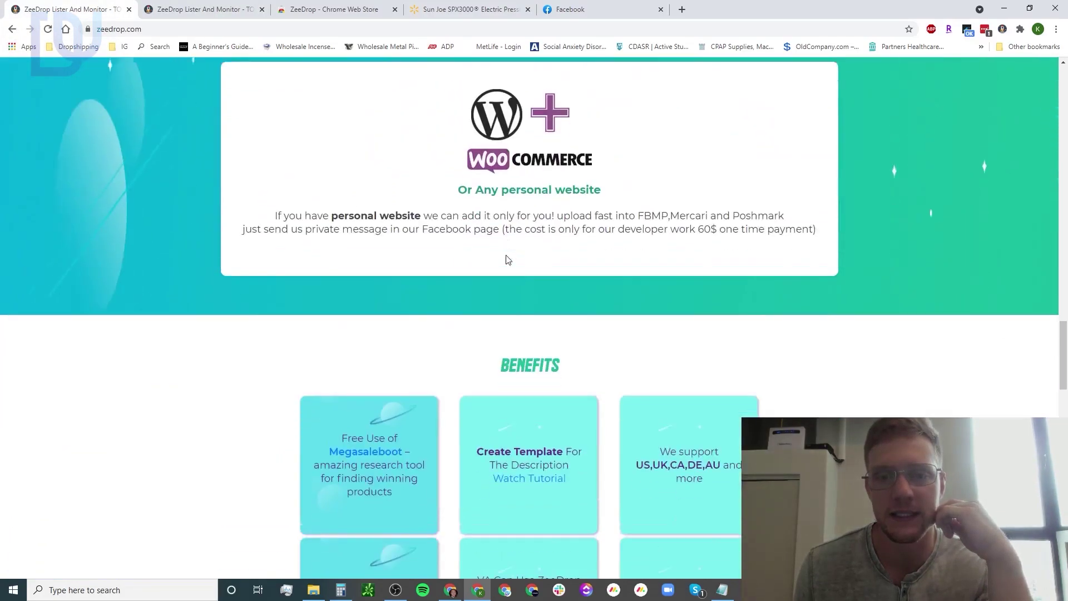
scroll(506, 260, up, 1)
scroll(507, 259, down, 9)
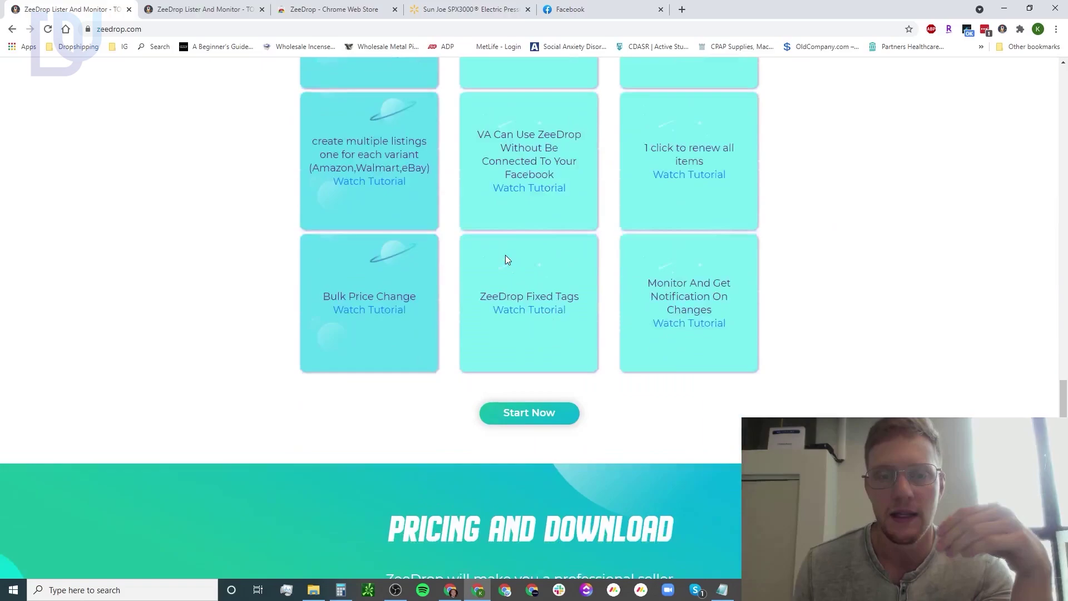
scroll(505, 255, down, 10)
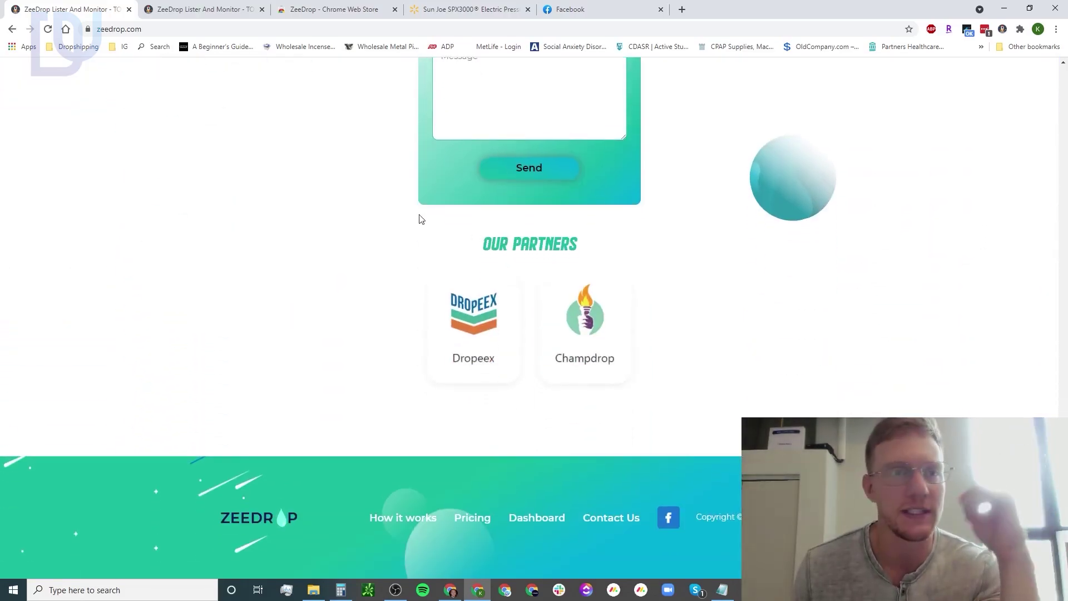
scroll(397, 206, up, 20)
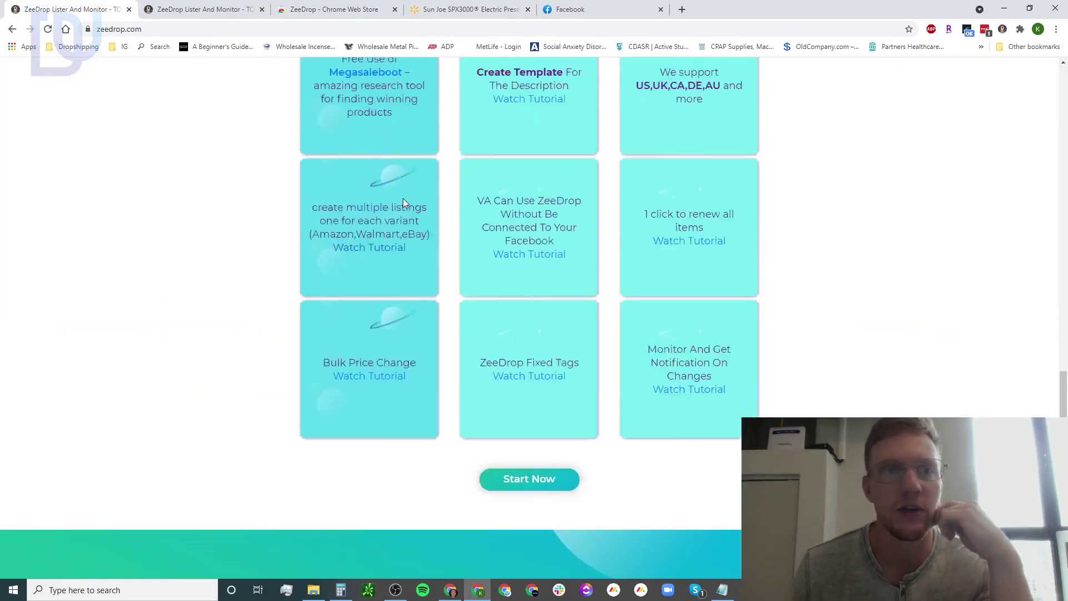
scroll(637, 266, up, 12)
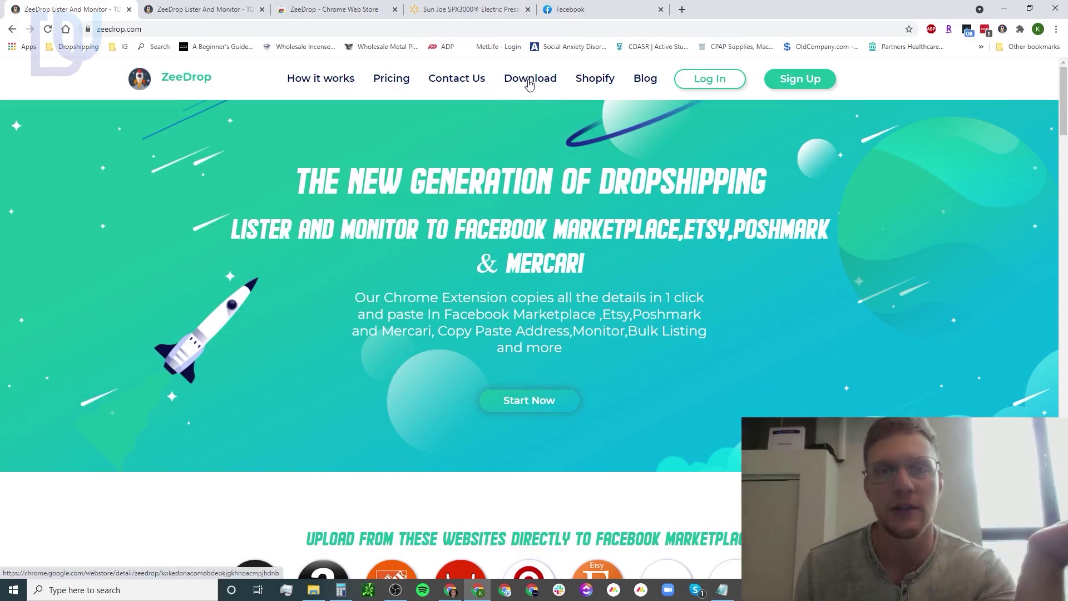
Step: Show ZeeDrop's Chrome Web Store listing alongside the extension's saved Products list
click(346, 14)
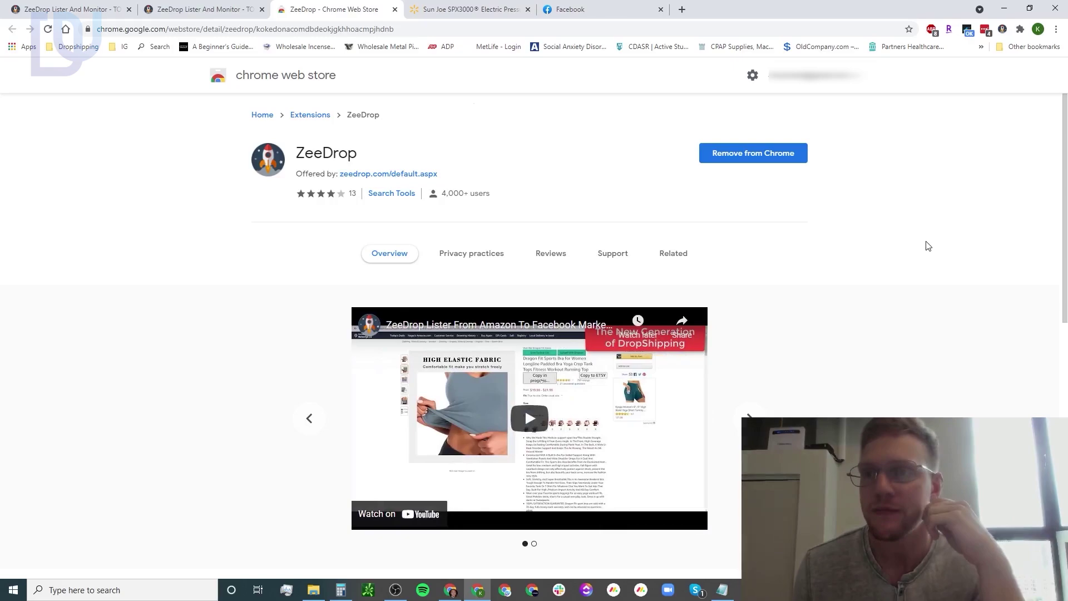
click(1003, 29)
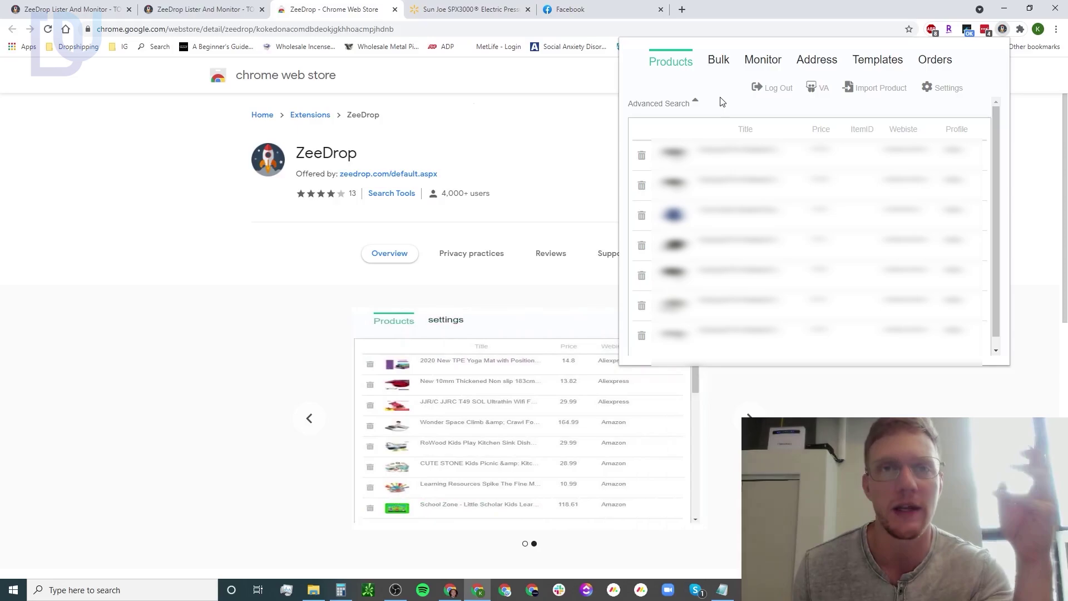
Step: Look through the extension's Bulk and Monitor sections, ending on the Address settings
click(720, 65)
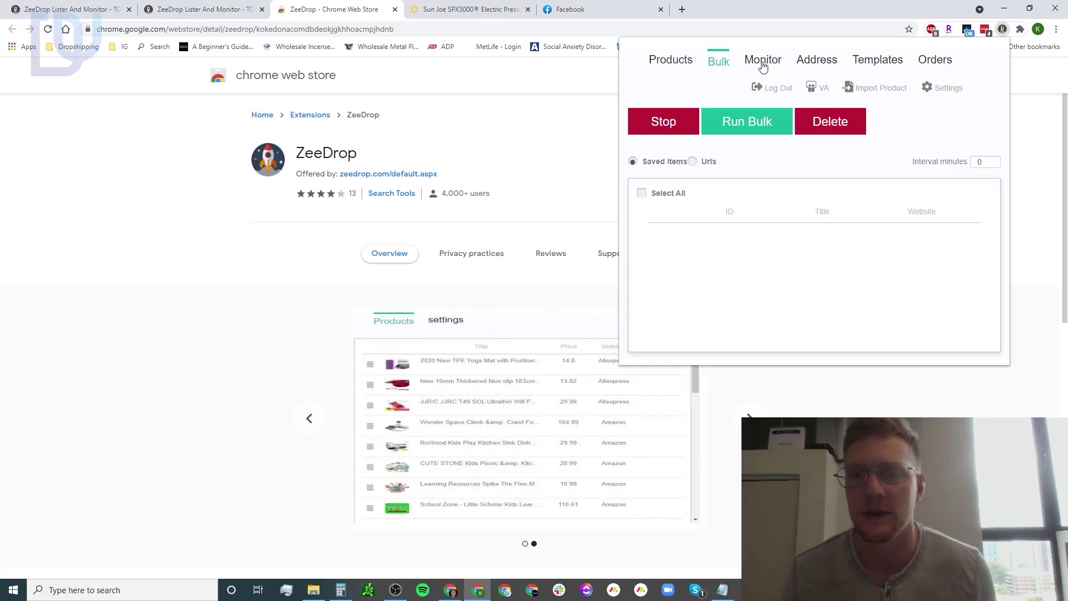
click(762, 66)
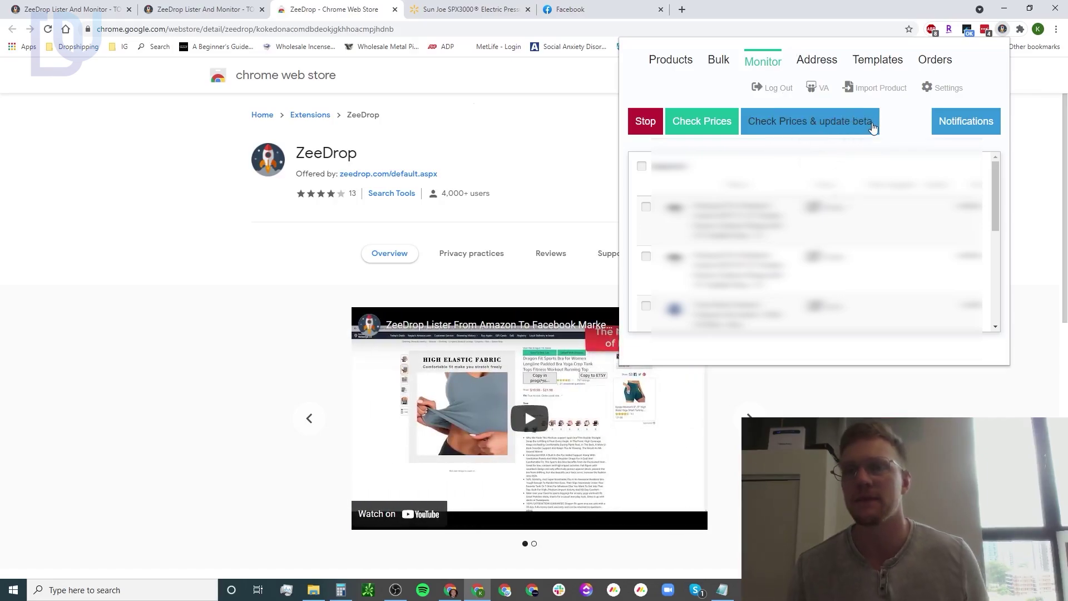
click(817, 63)
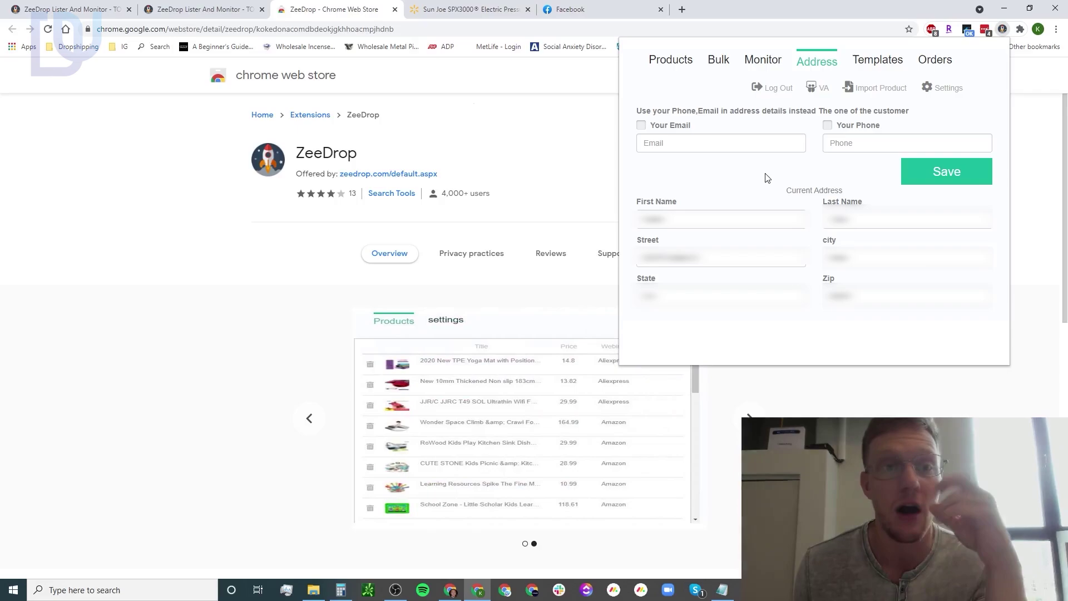
Step: Load the Example_3 description template in the Templates section and look over its HTML
click(889, 62)
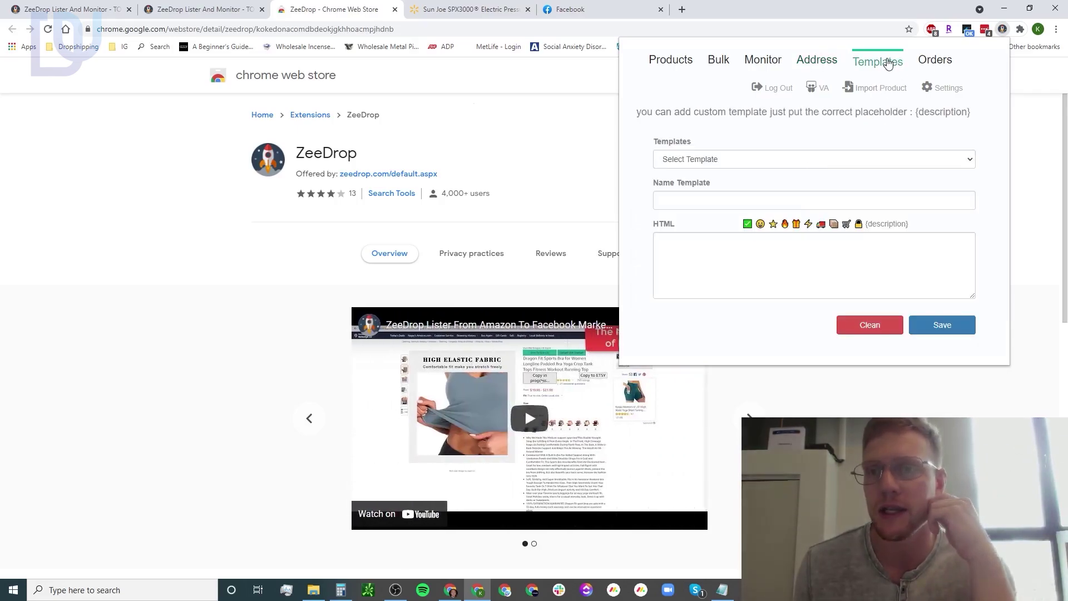
click(794, 162)
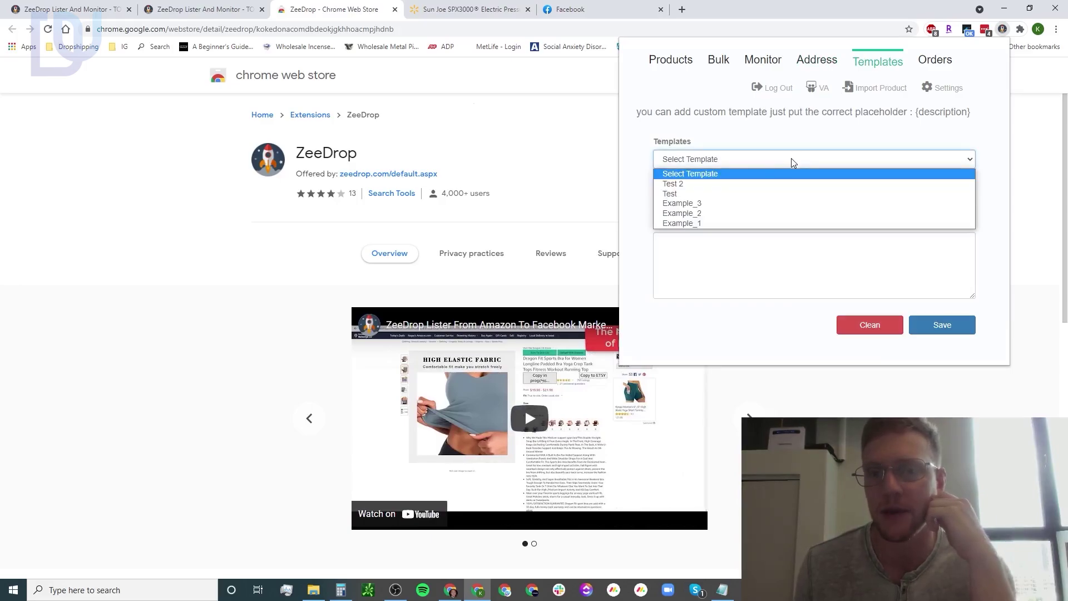
click(702, 203)
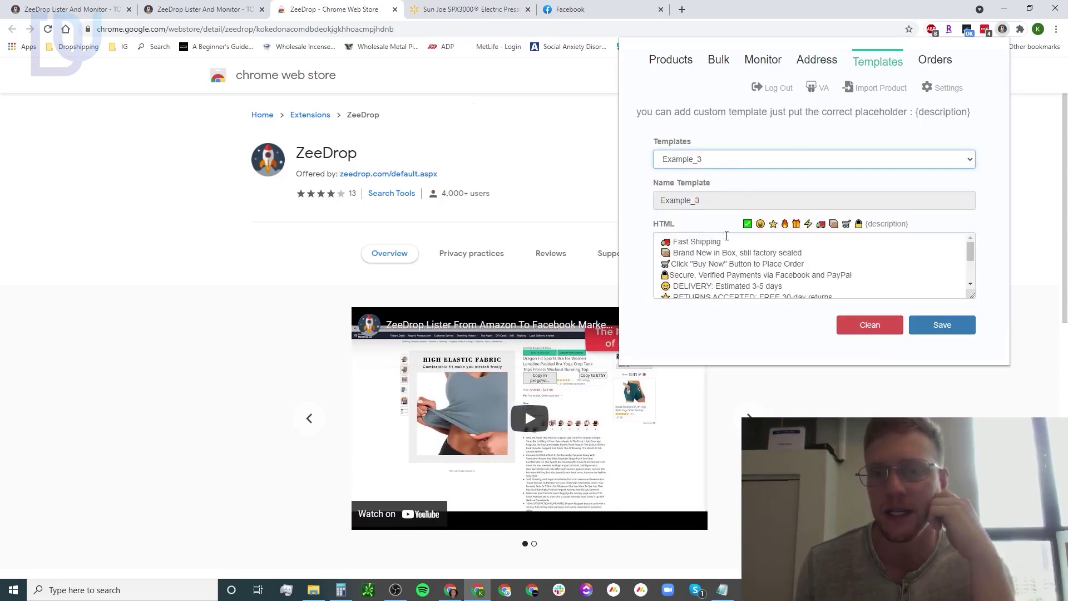
scroll(720, 245, down, 1)
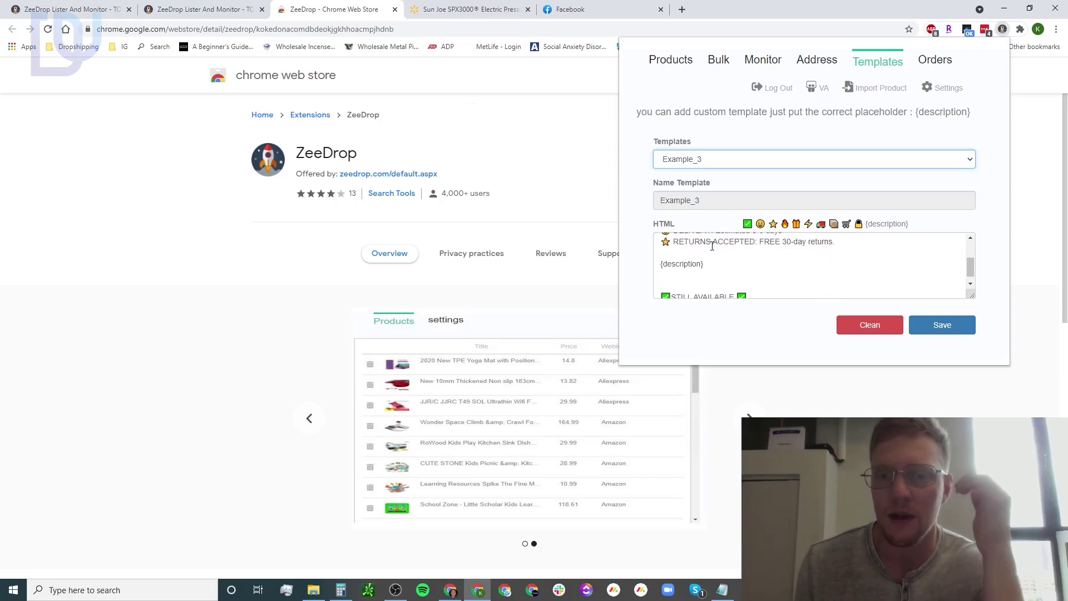
scroll(716, 247, up, 1)
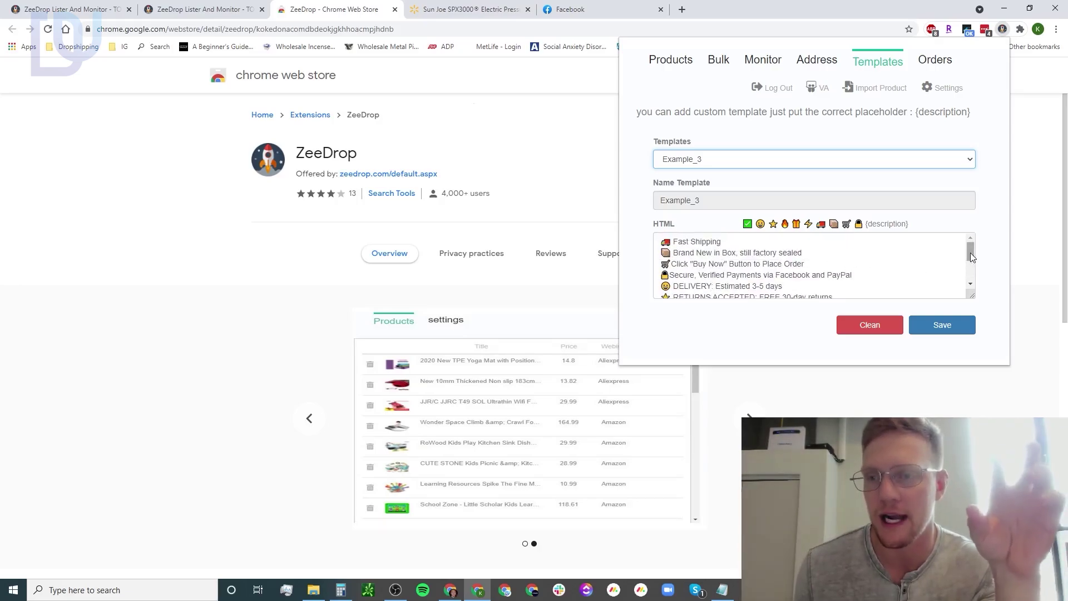
drag(970, 252, 970, 256)
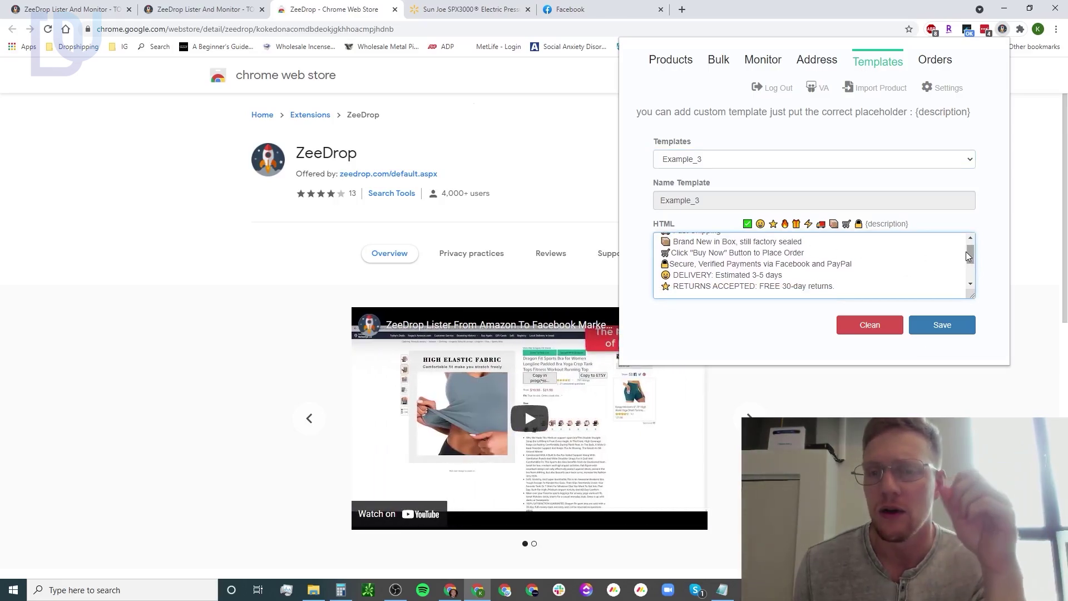
drag(968, 253, 973, 248)
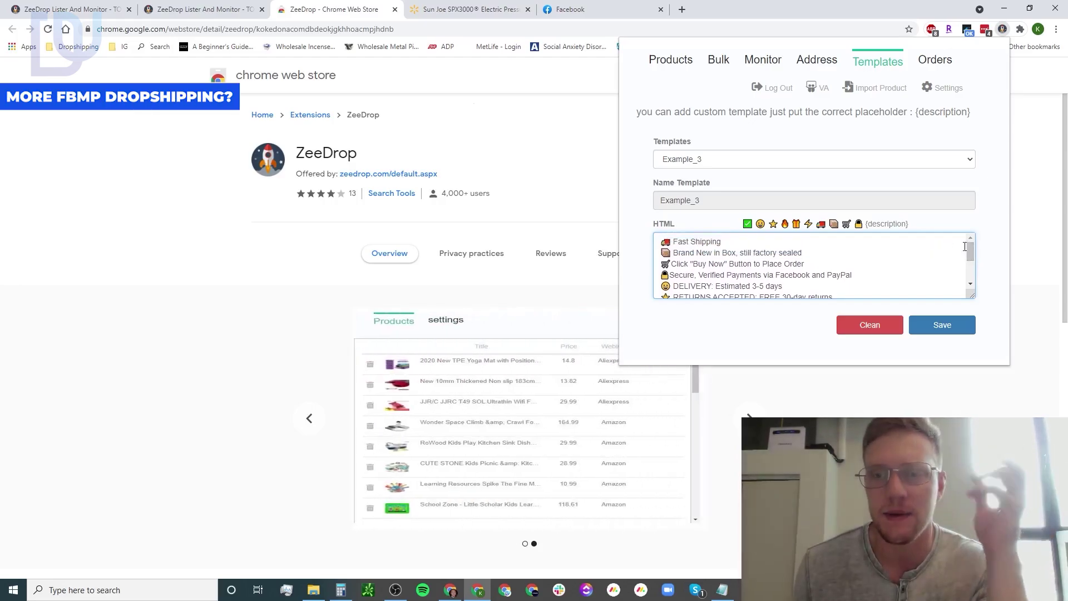
drag(968, 251, 970, 255)
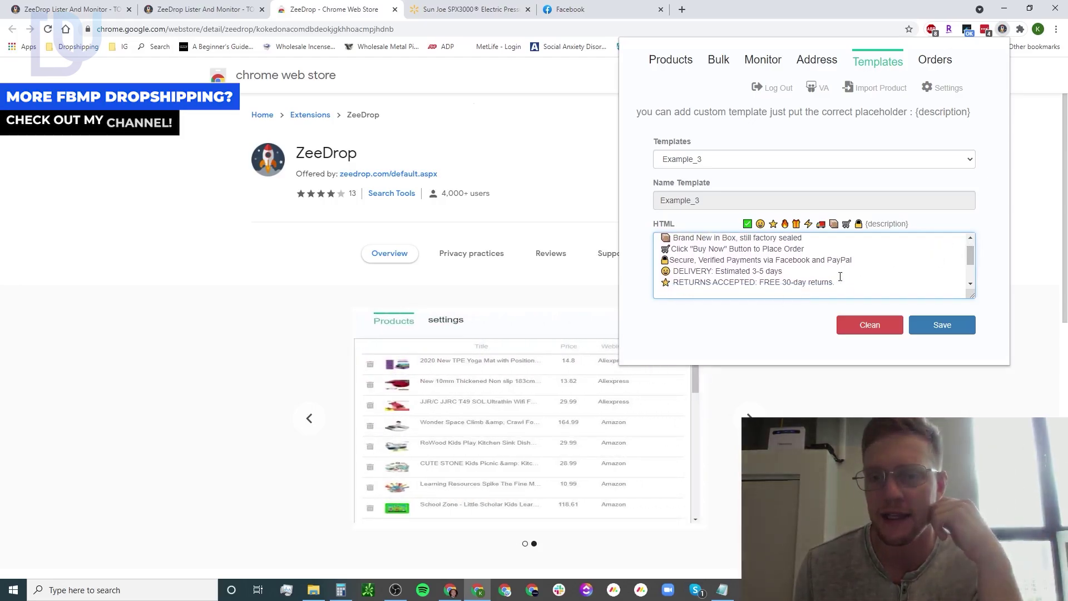
drag(834, 282, 673, 263)
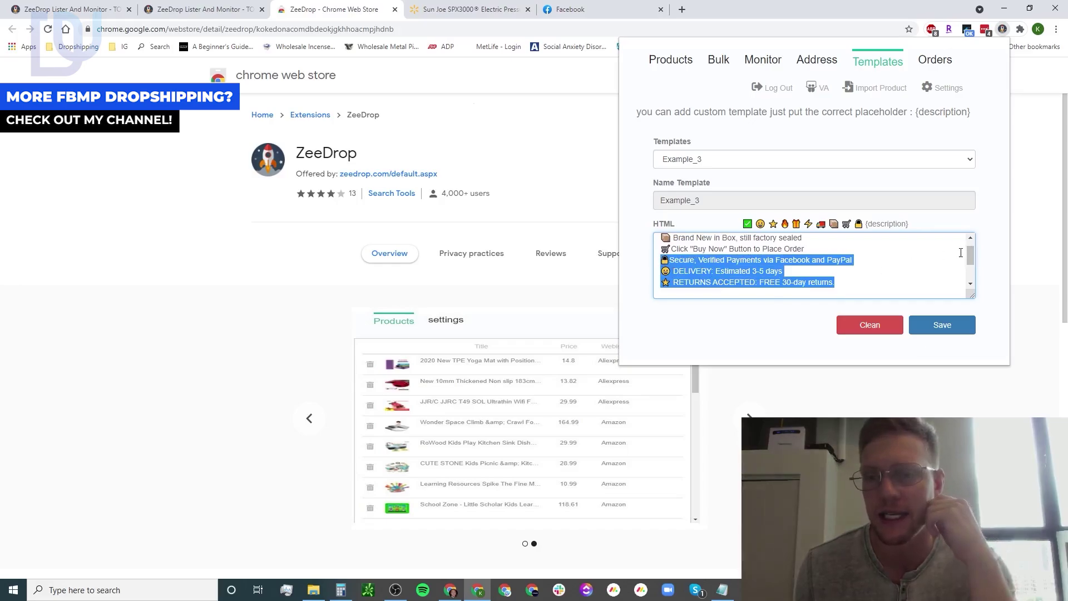
scroll(972, 255, up, 1)
Step: Clear the template choice and load the Example_2 template instead
click(846, 162)
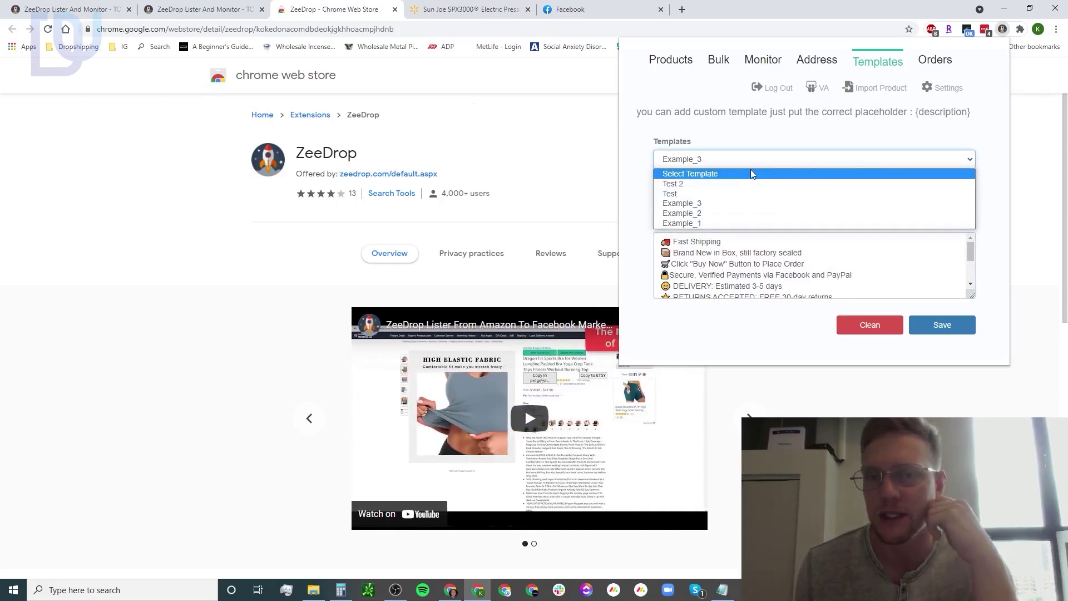
click(752, 174)
click(673, 199)
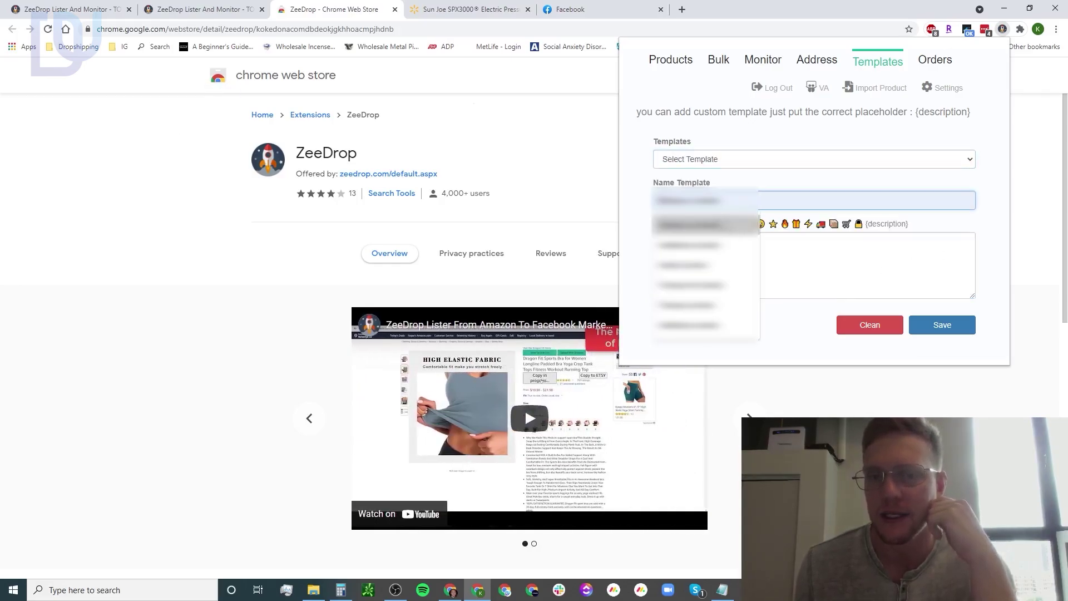
click(886, 183)
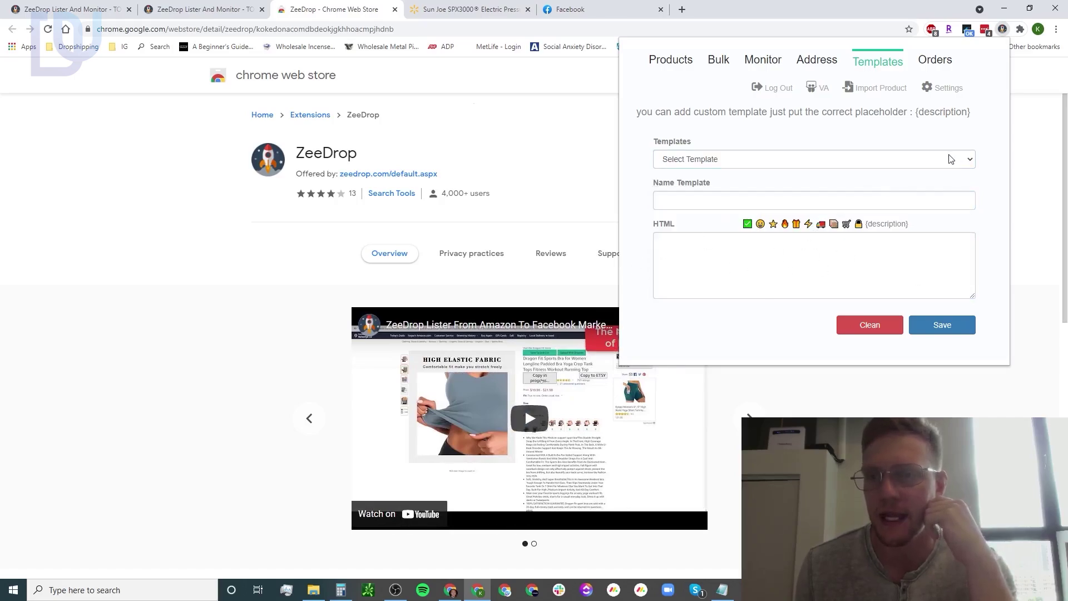
click(972, 161)
click(699, 218)
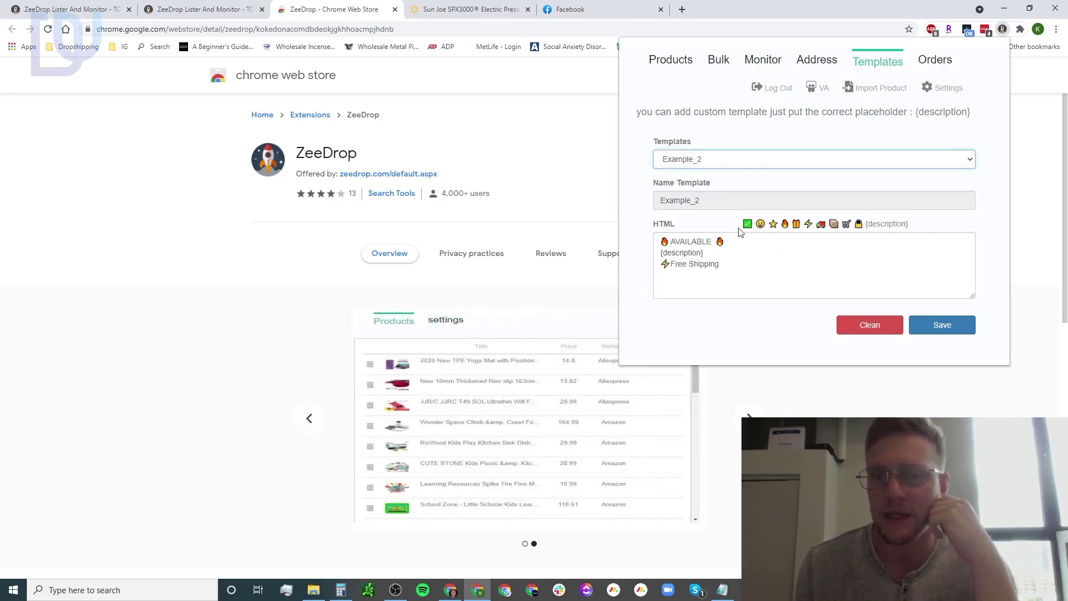
Step: Insert a {description} placeholder after Free Shipping, then delete the extra copy
drag(697, 254, 654, 254)
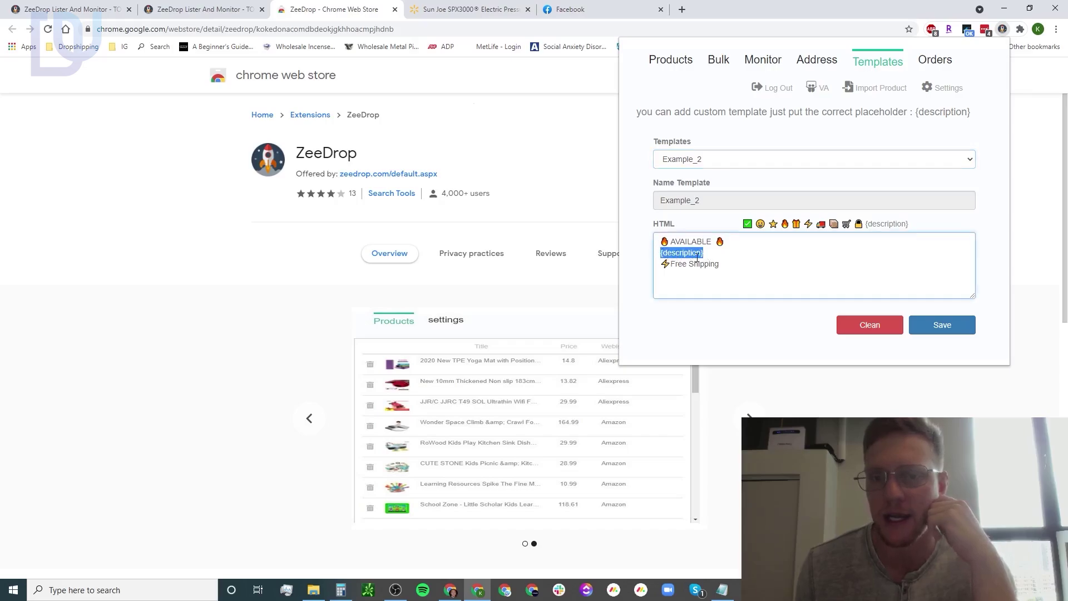
click(892, 225)
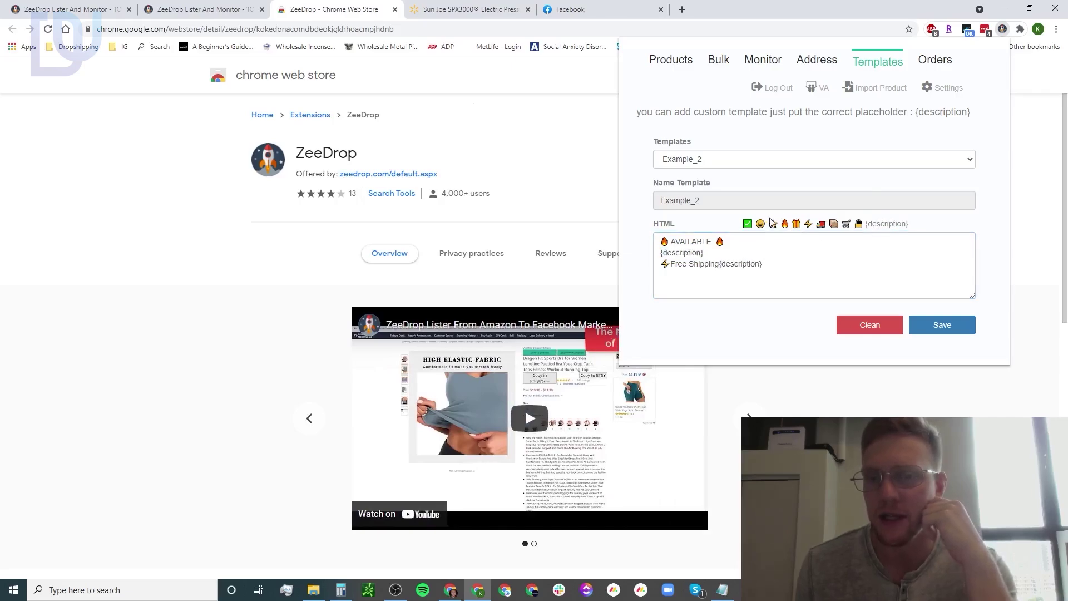
drag(762, 265, 719, 265)
key(BackSpace)
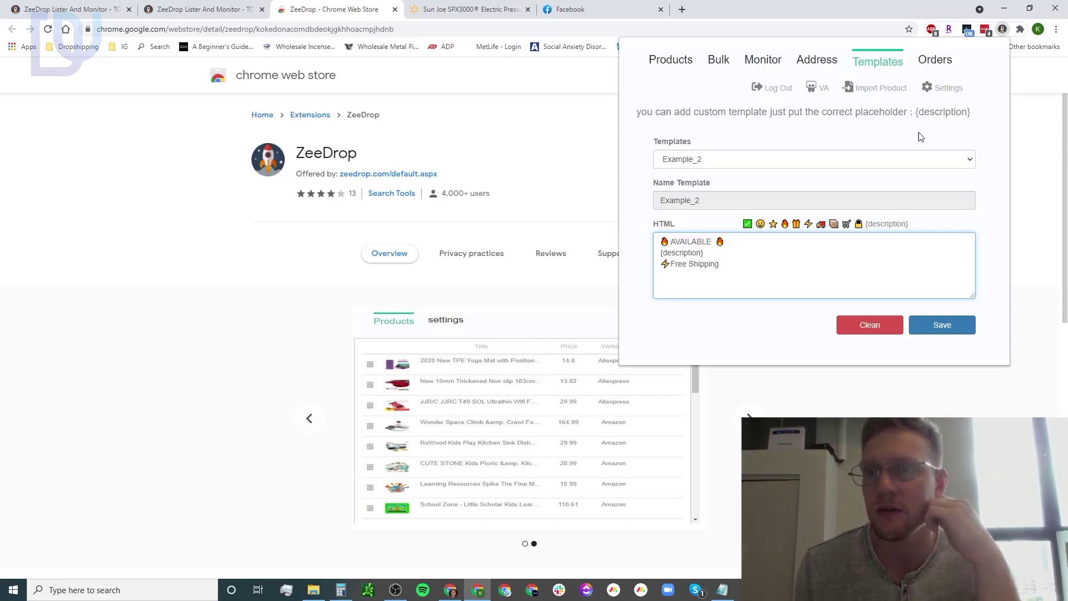
Step: Review the listing settings: 30% profit, Example_3 template, New condition, In Stock, quantity 10
click(946, 89)
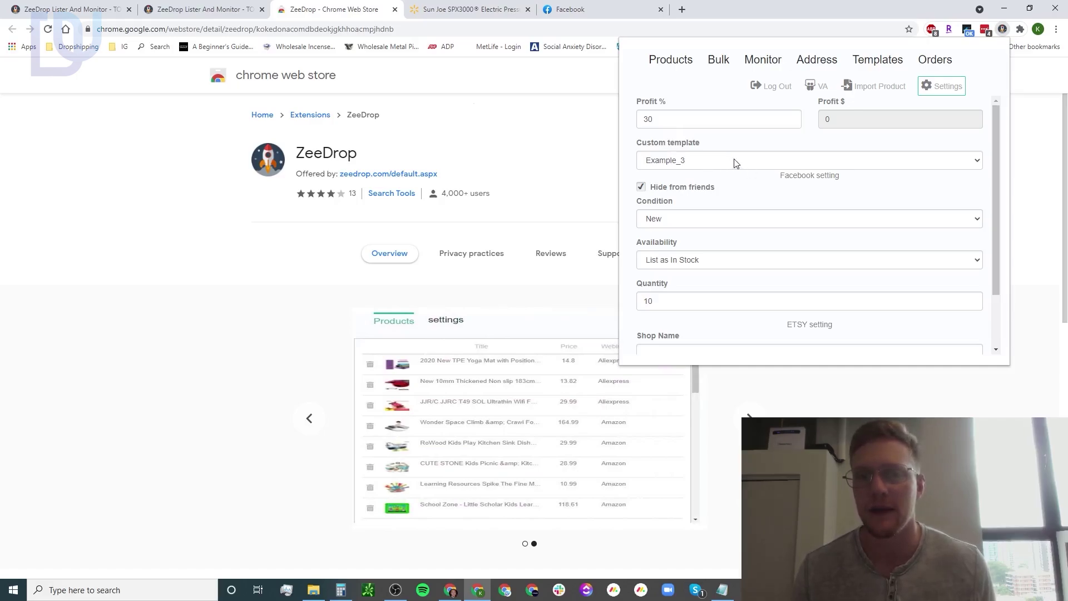
scroll(744, 166, down, 1)
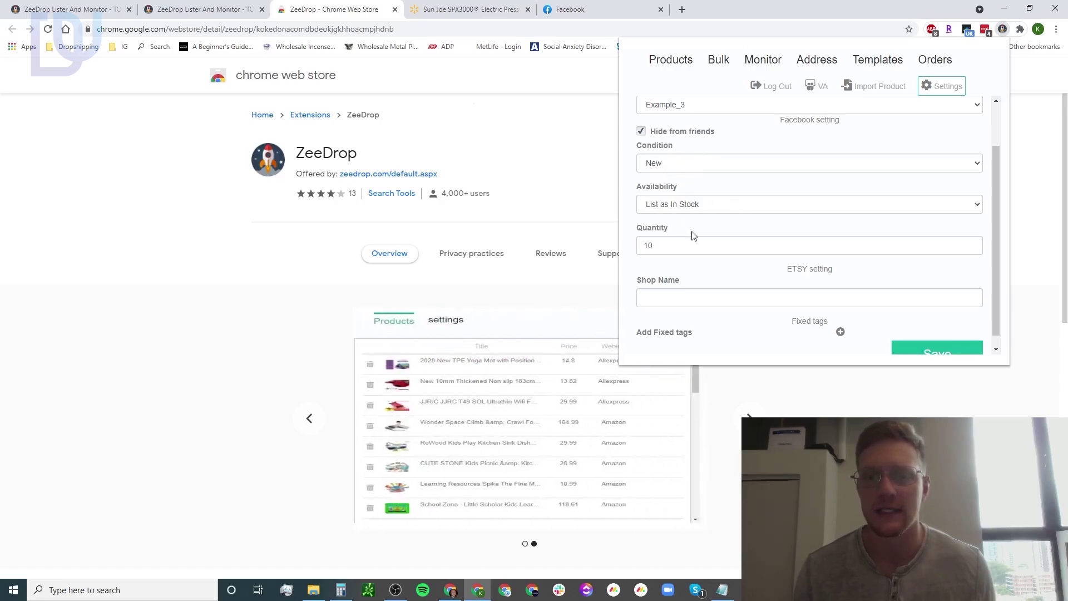
scroll(704, 243, down, 1)
scroll(701, 245, up, 2)
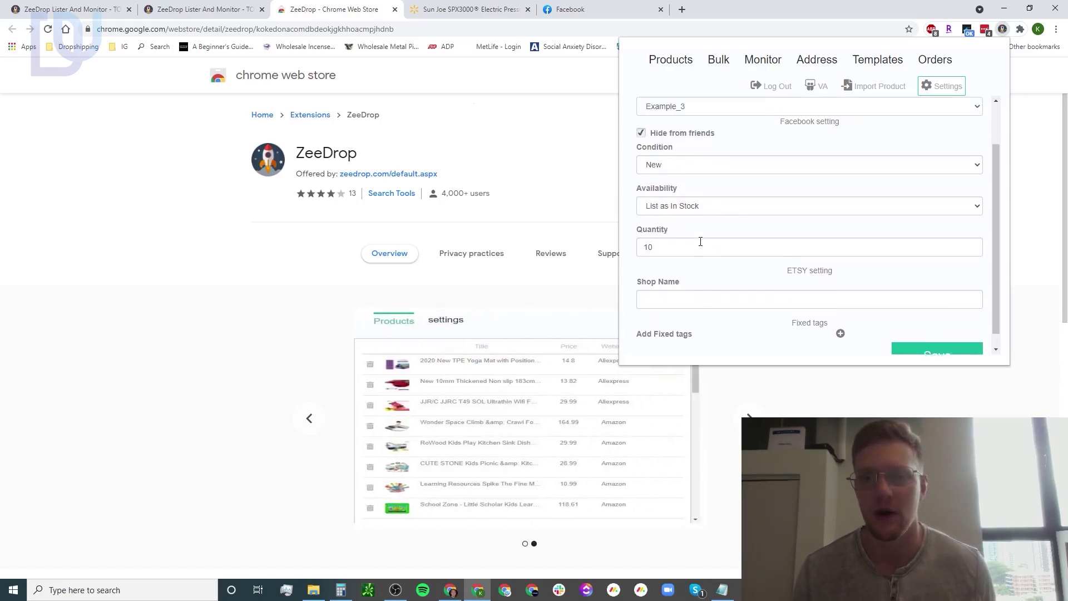
scroll(702, 249, down, 1)
scroll(756, 293, up, 2)
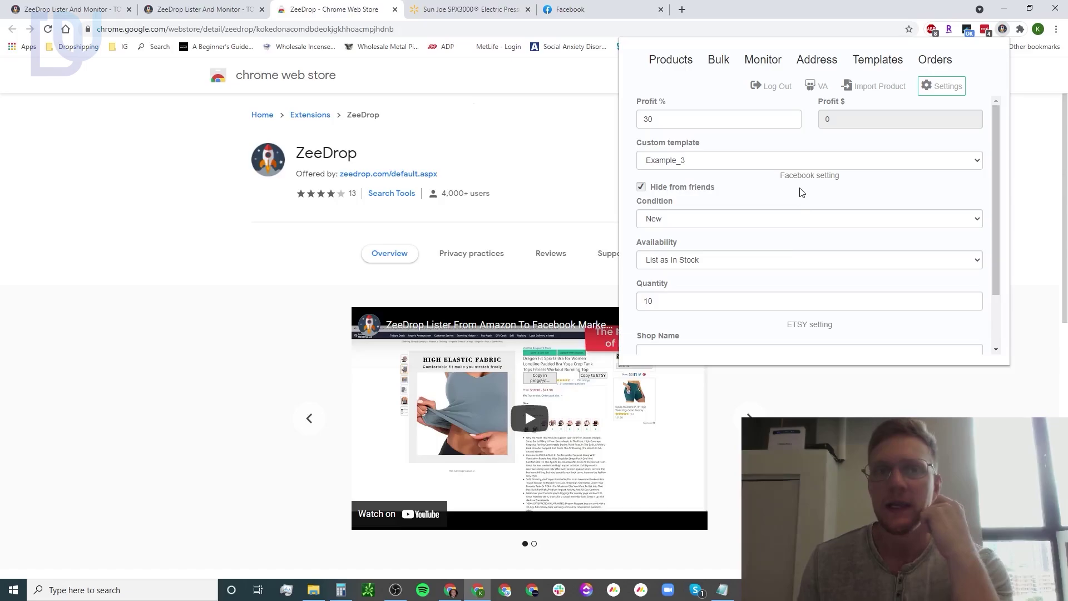
Step: Return to zeedrop.com and scroll to the supported-stores grid showing eBay, Amazon, IKEA, Sears and SHEIN
click(67, 9)
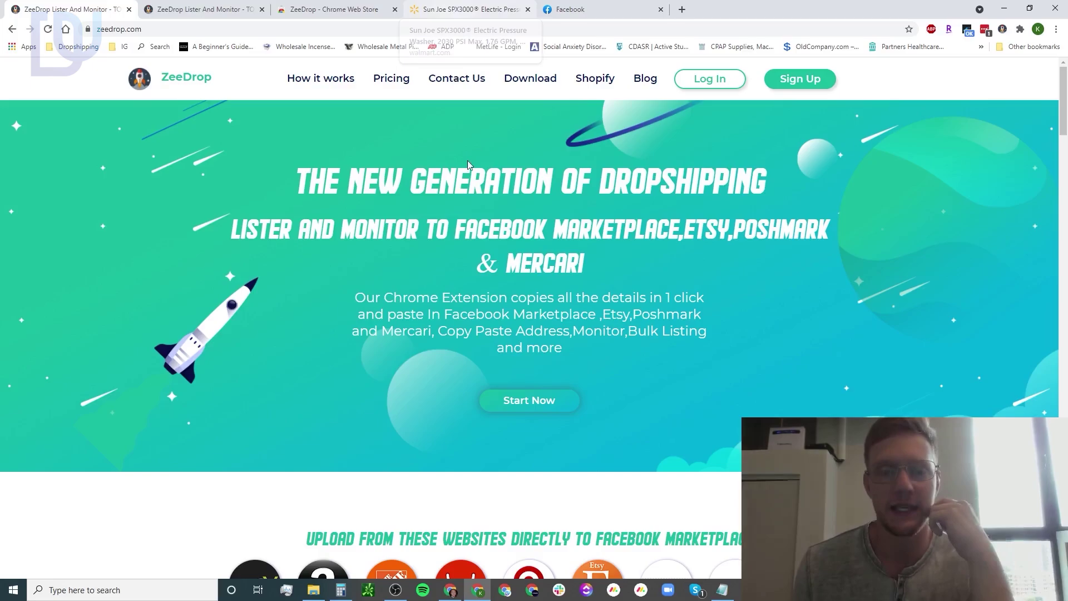
scroll(468, 161, down, 7)
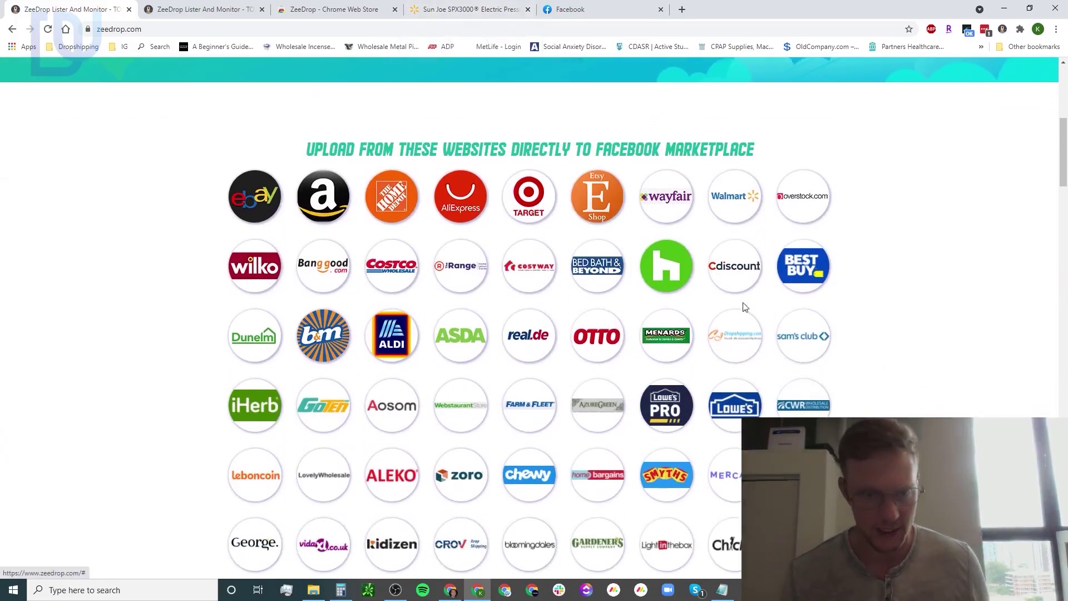
scroll(957, 259, down, 2)
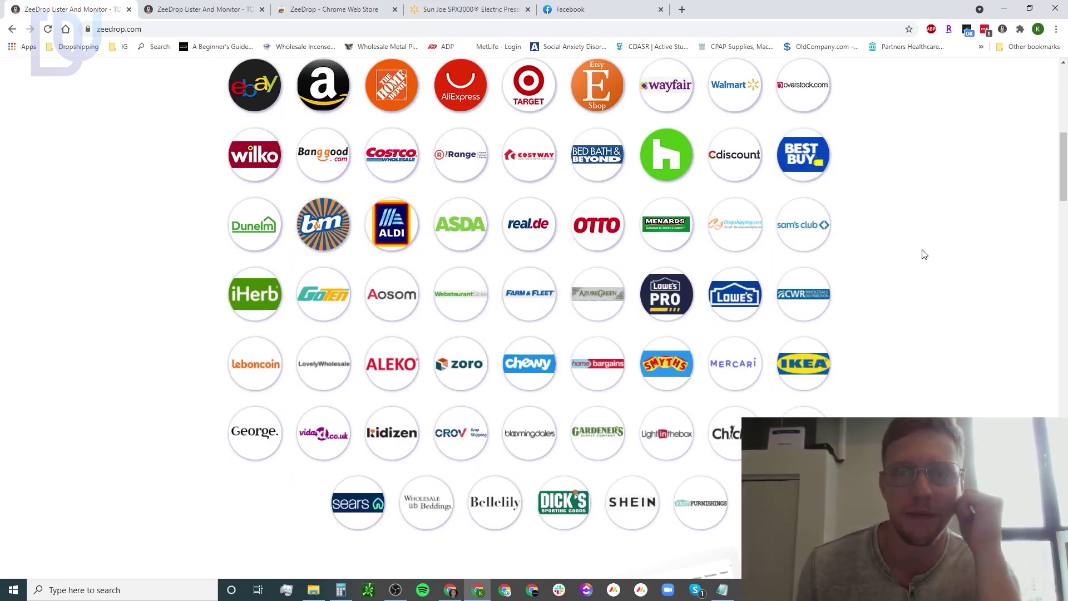
Step: On the Walmart Sun Joe SPX3000 page, copy the product to start a blank Marketplace Item For Sale form
click(469, 8)
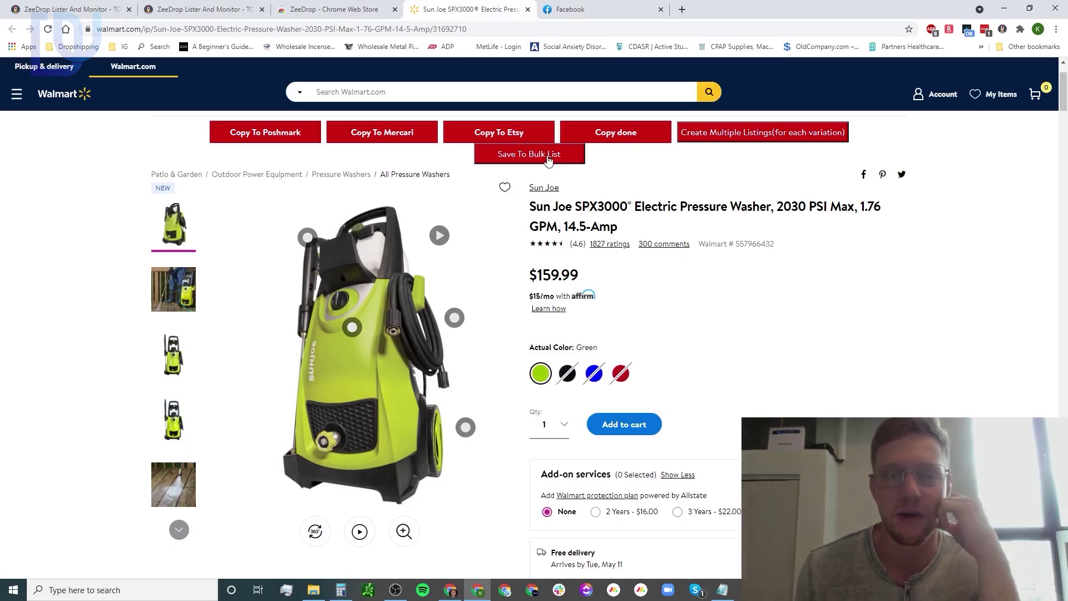
click(630, 140)
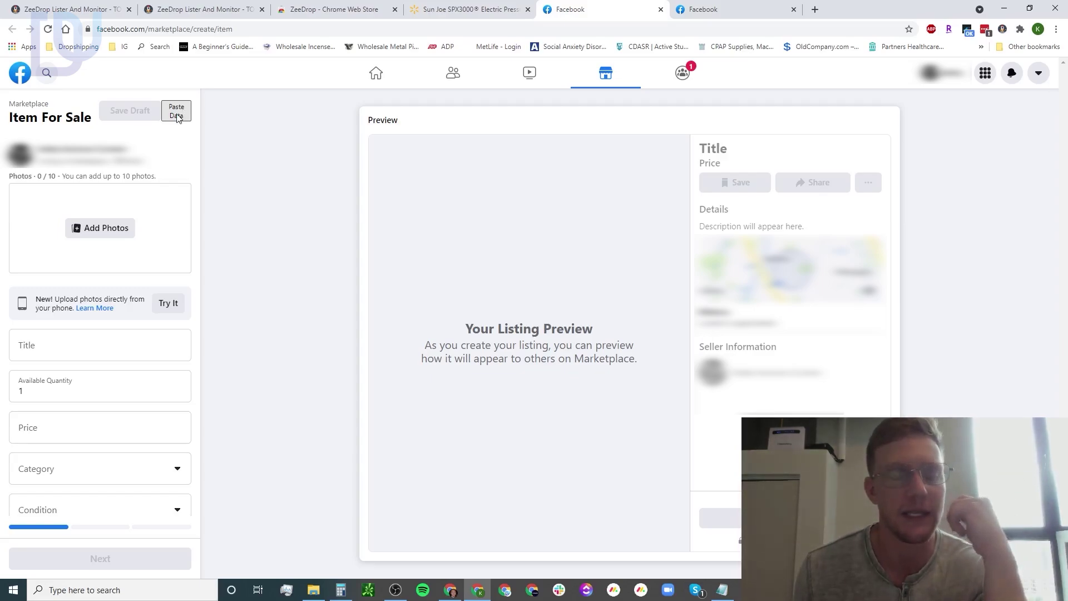
Step: Paste the copied data into the form: Sun Joe SPX3000 title, $208 price, New condition, description
click(177, 113)
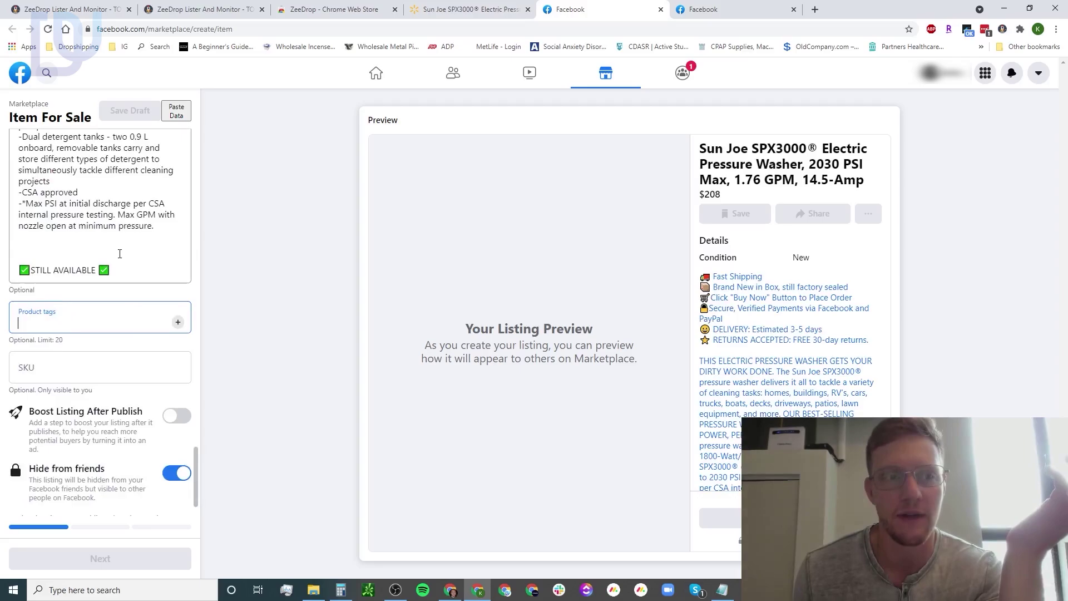
Step: Close the duplicate Facebook listing and browse through the Walmart product photos
click(661, 10)
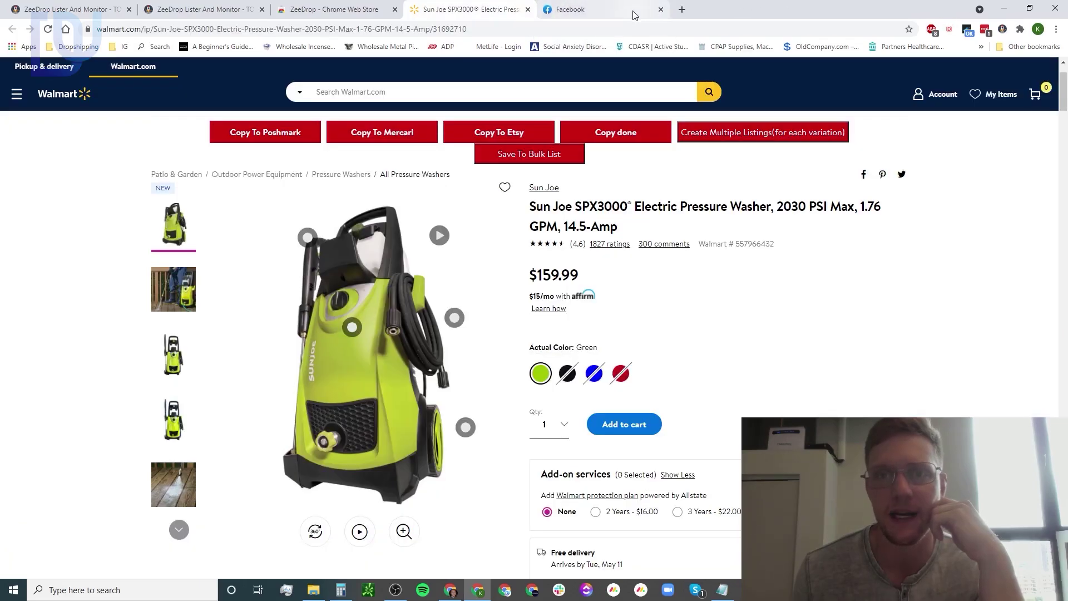
click(634, 12)
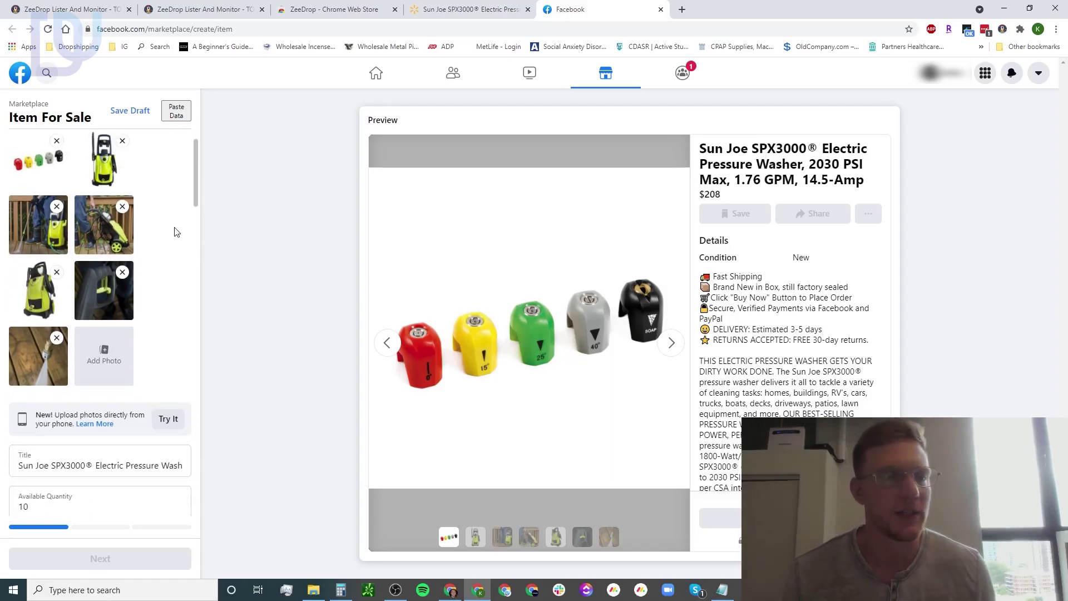
click(481, 11)
click(178, 529)
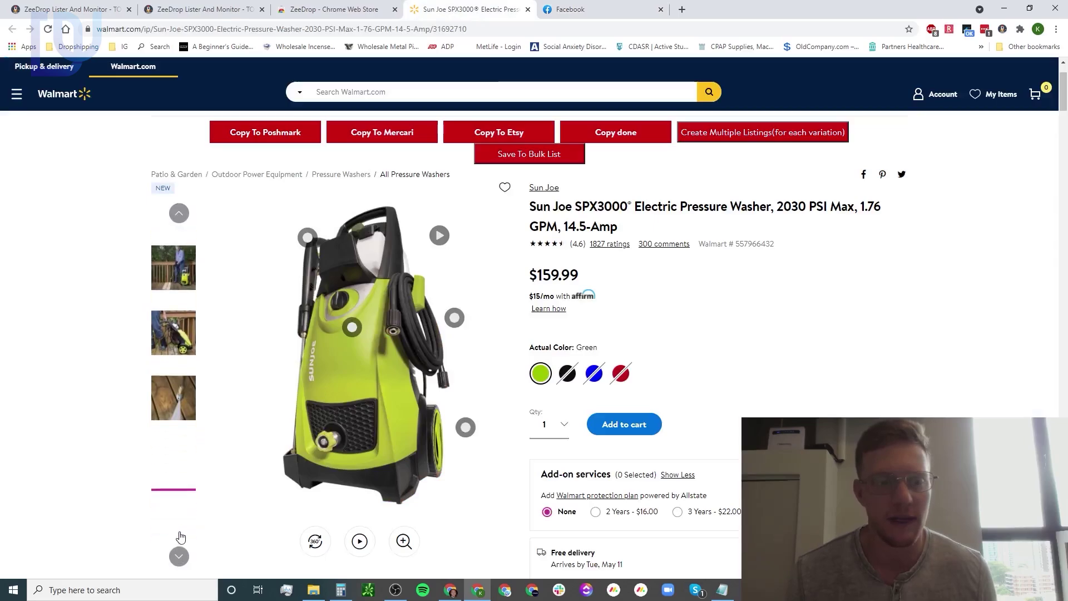
click(179, 556)
click(179, 213)
click(180, 213)
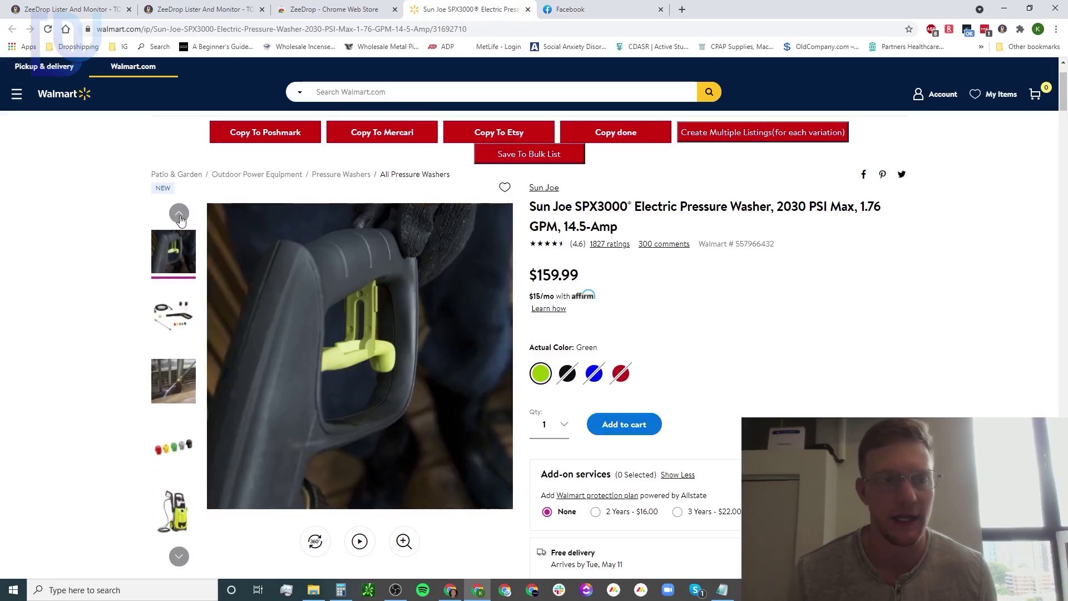
click(180, 213)
click(180, 213)
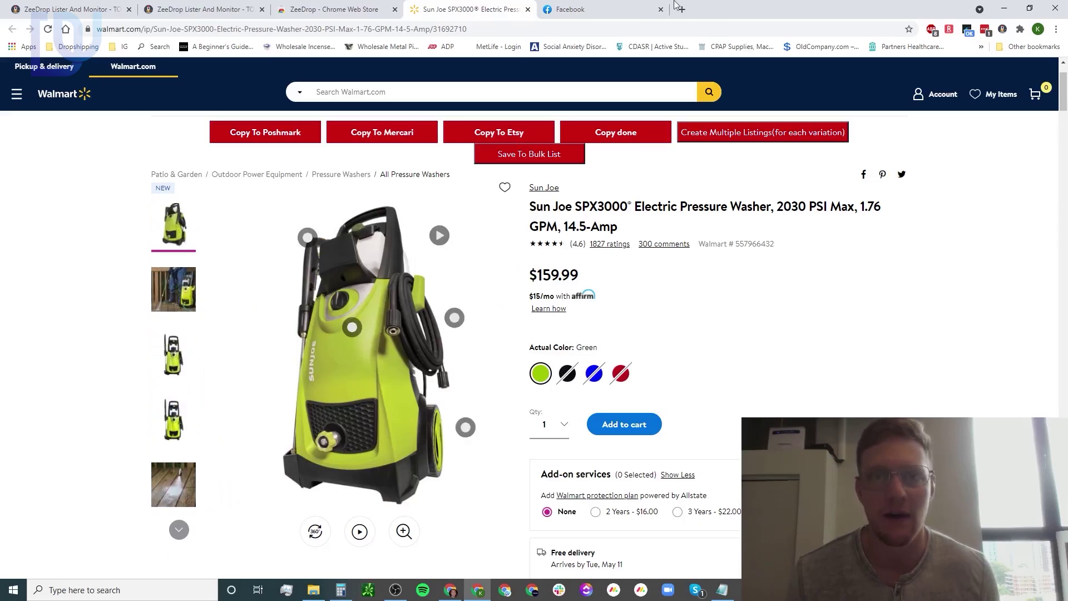
Step: Move the green pressure washer photo into the first slot, ahead of the nozzle tips
click(601, 8)
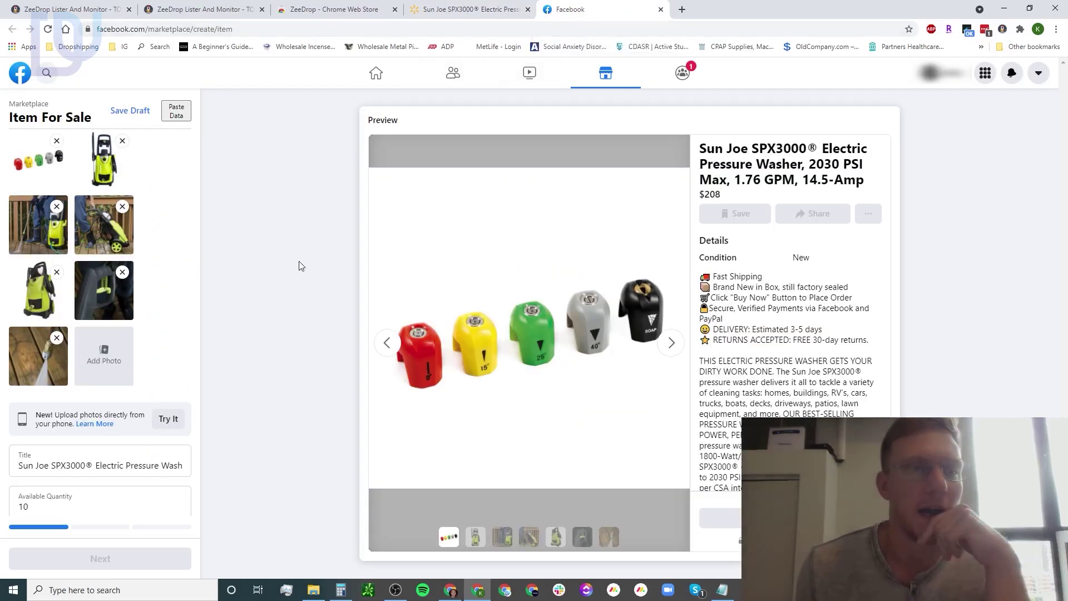
drag(104, 159, 44, 165)
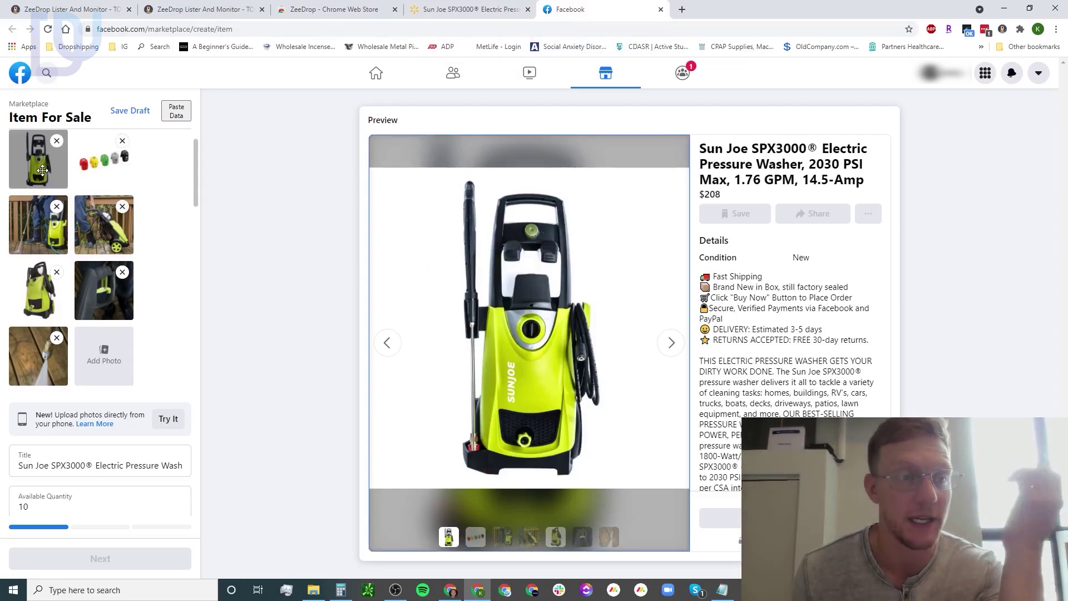
click(489, 9)
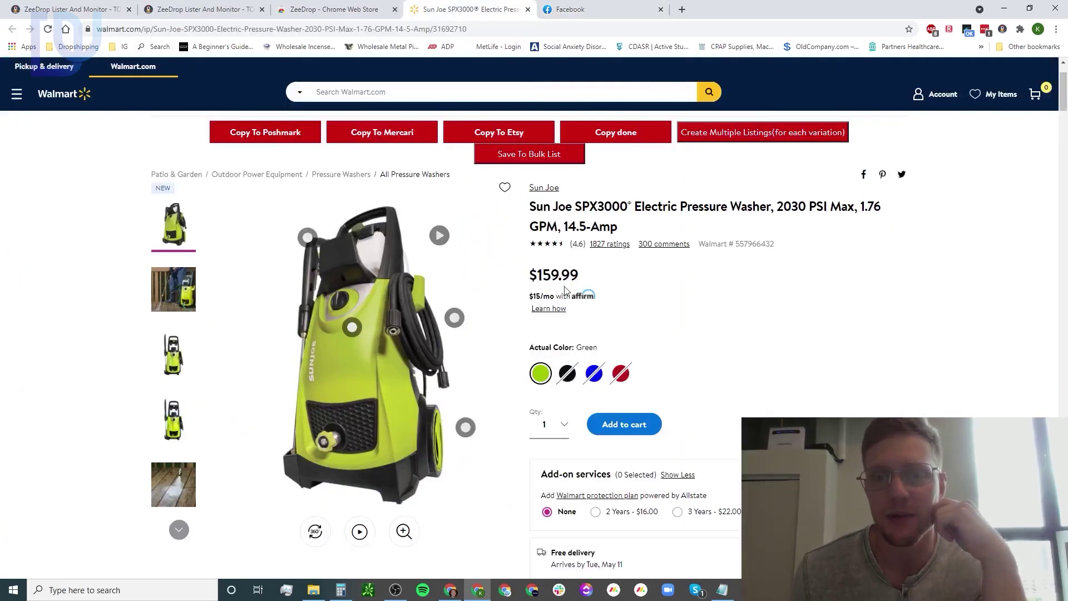
click(570, 9)
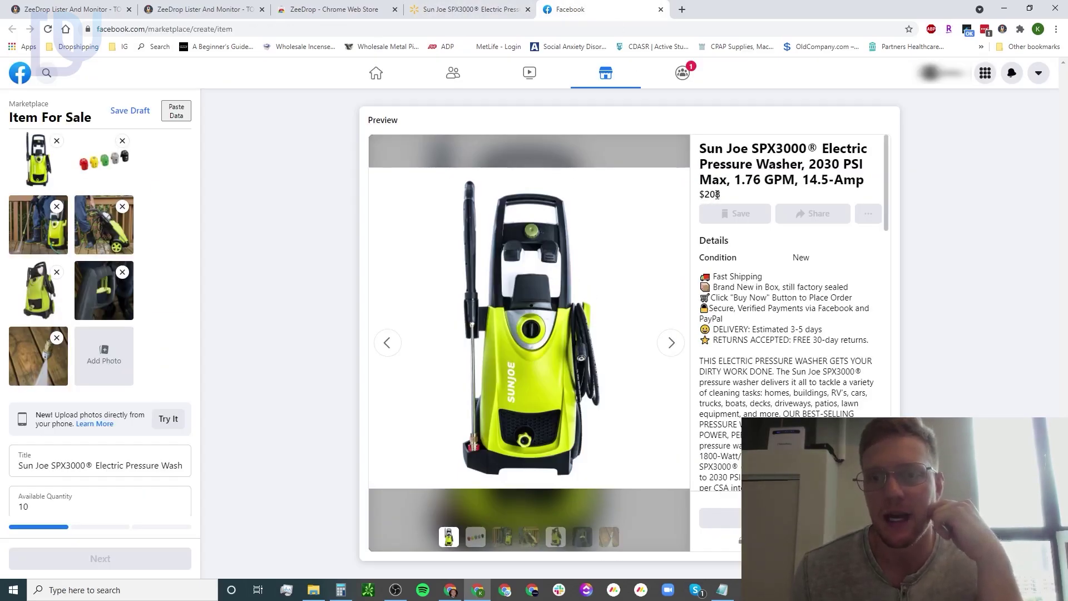
Step: In Calculator, work out the $208 price after a 5% fee: 208 × 0.95 = 197.6
click(340, 590)
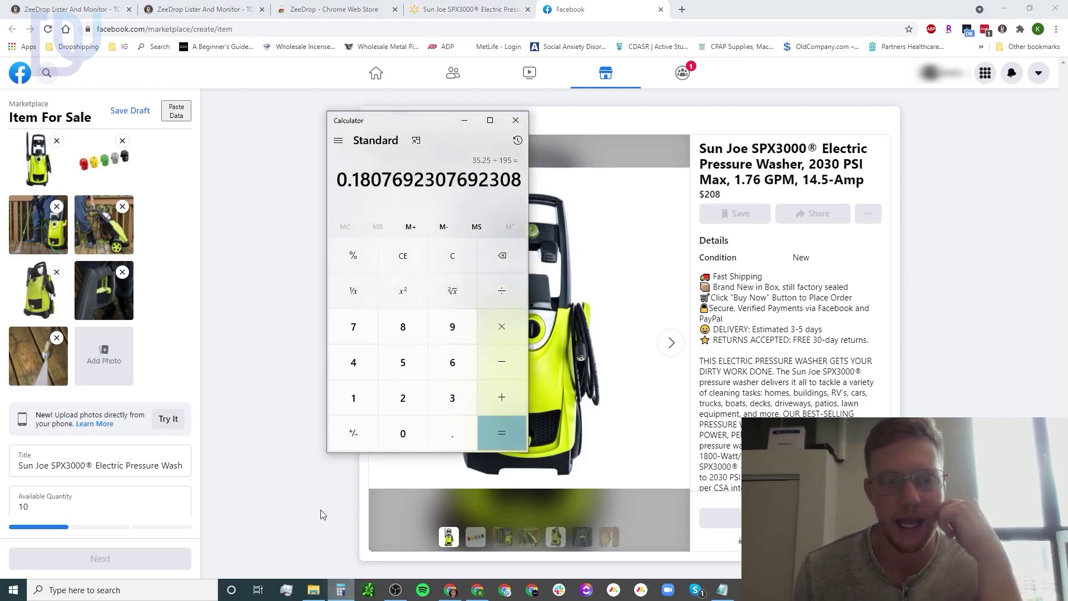
click(403, 398)
click(403, 434)
click(402, 327)
click(492, 334)
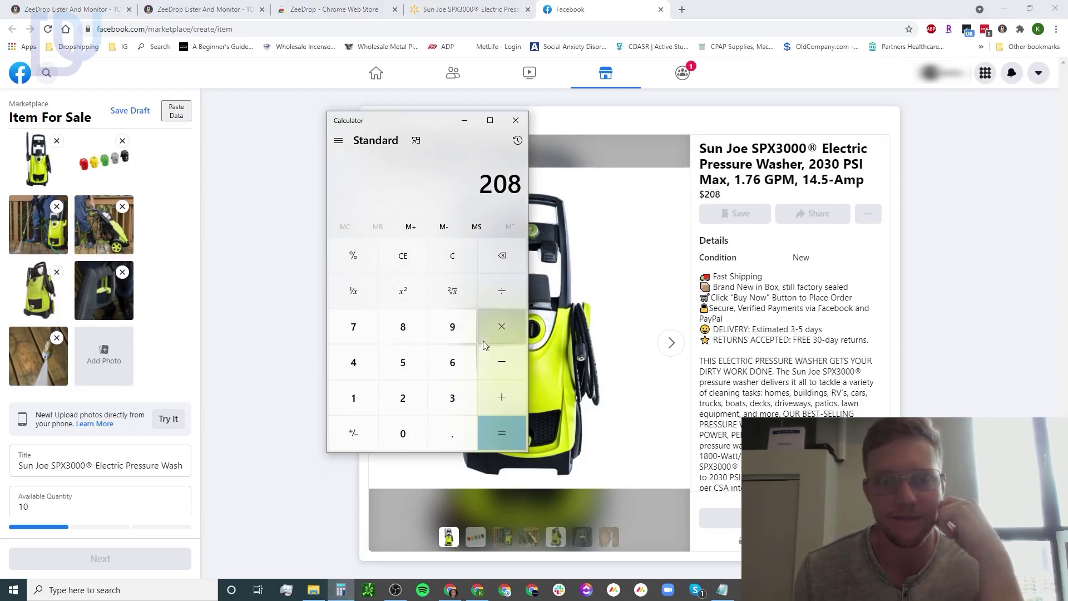
click(459, 431)
click(452, 327)
click(403, 362)
click(501, 433)
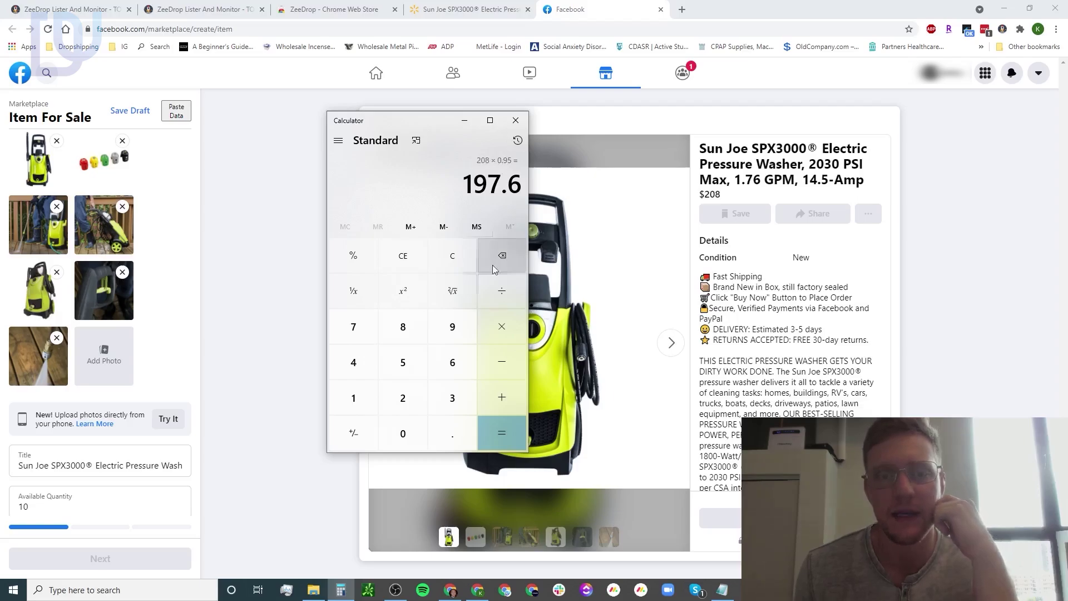
Step: Check the Walmart cost, then subtract $160 from 197.6 to get a 37.6 profit
click(474, 9)
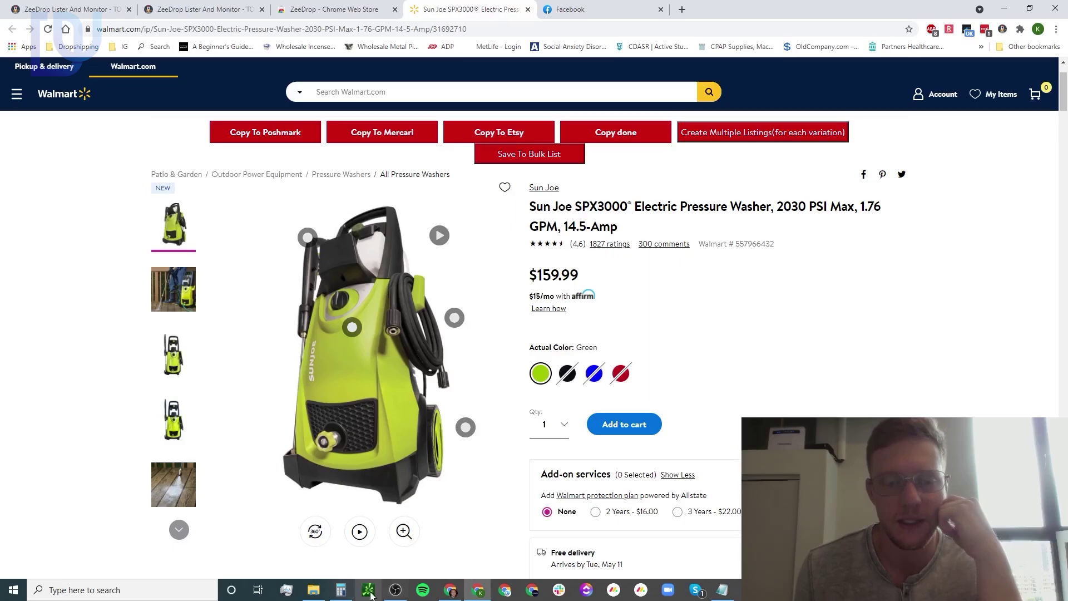
key(ctrl+Tab)
click(341, 590)
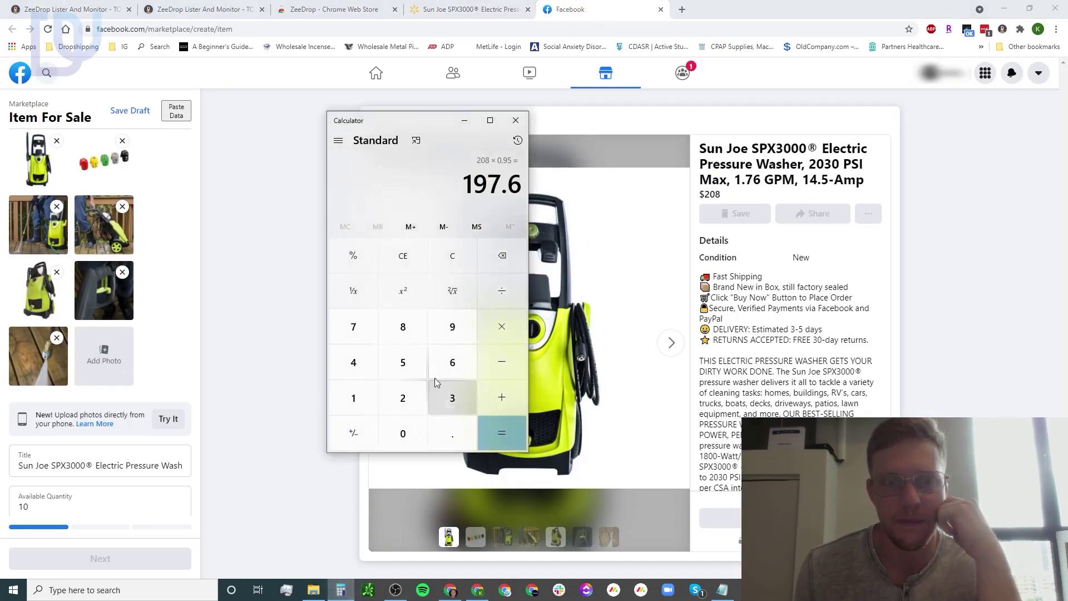
click(493, 376)
click(353, 397)
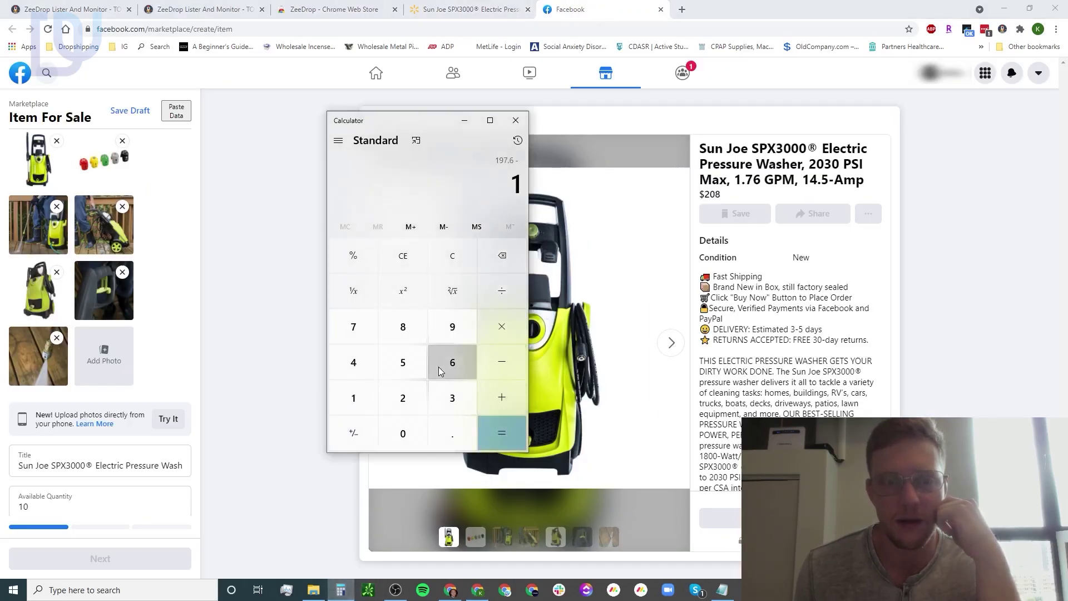
click(452, 362)
click(402, 434)
click(495, 425)
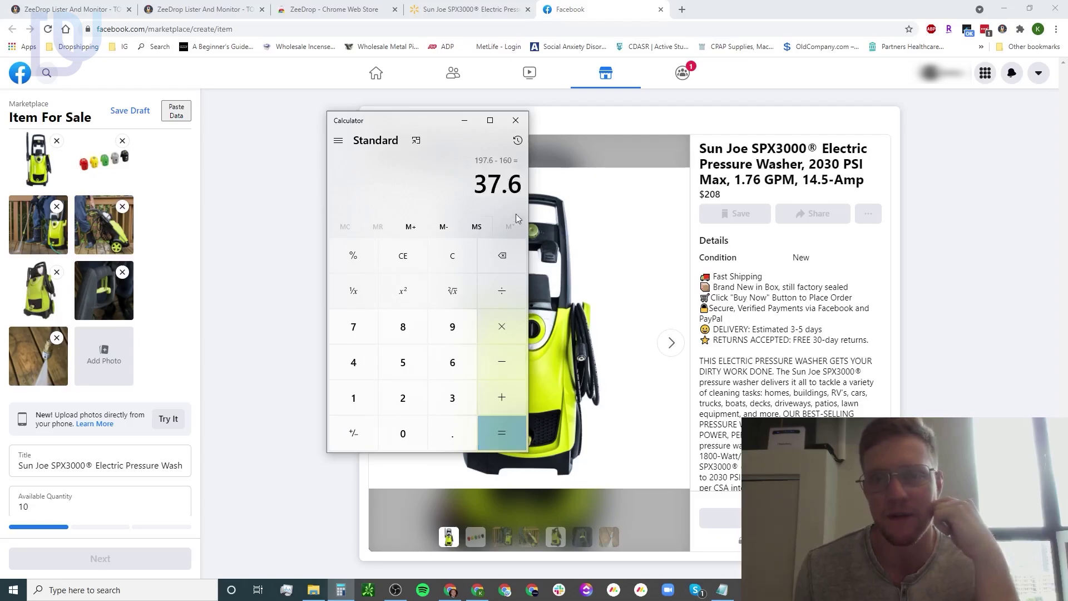
Step: Divide the 37.6 profit by the 208 price
click(497, 289)
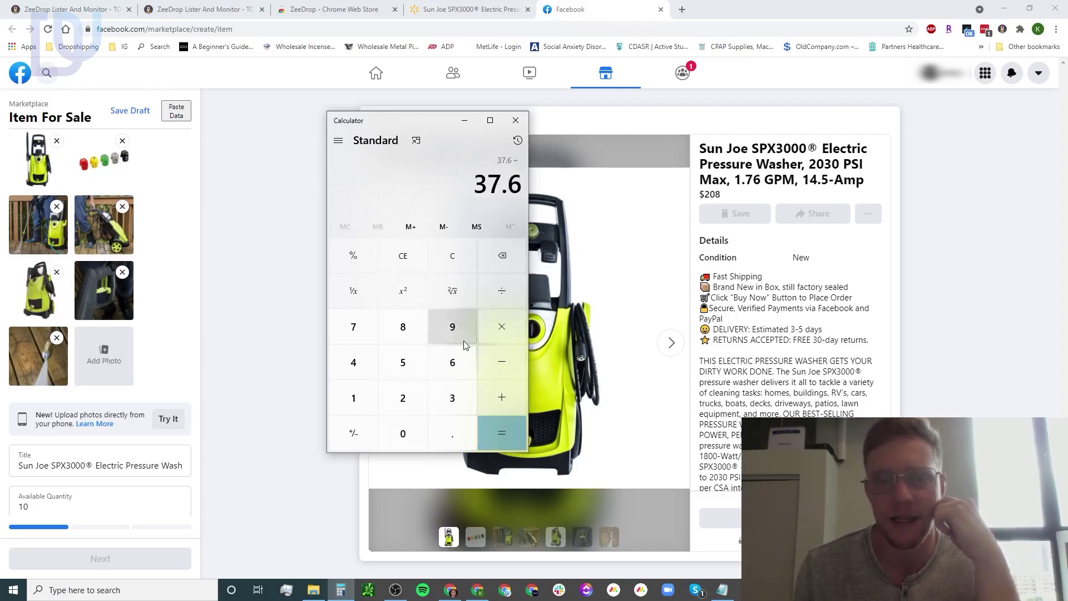
click(403, 398)
click(403, 433)
click(418, 335)
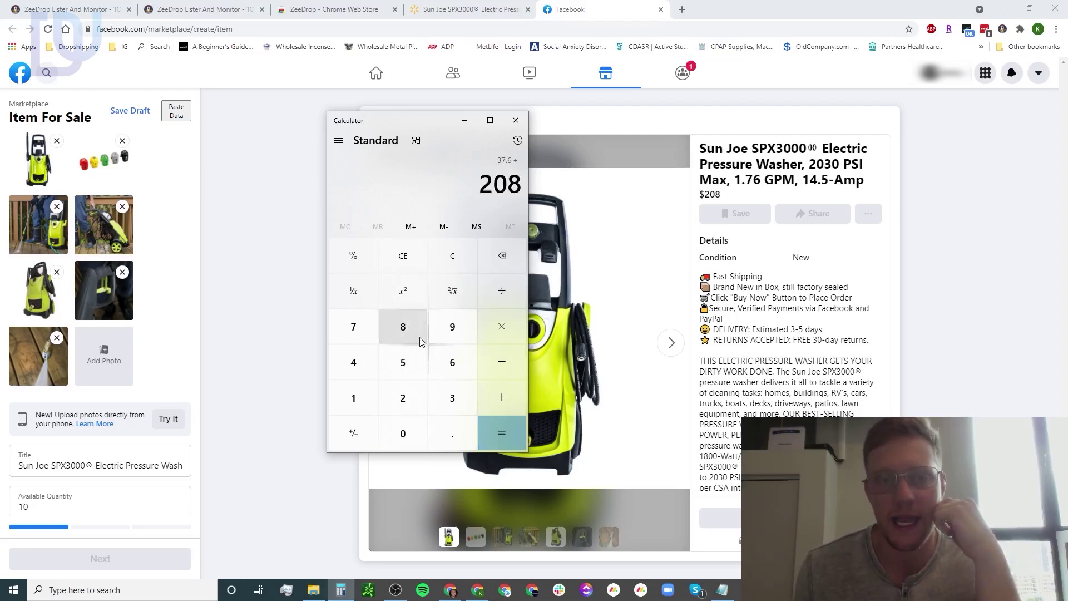
click(496, 433)
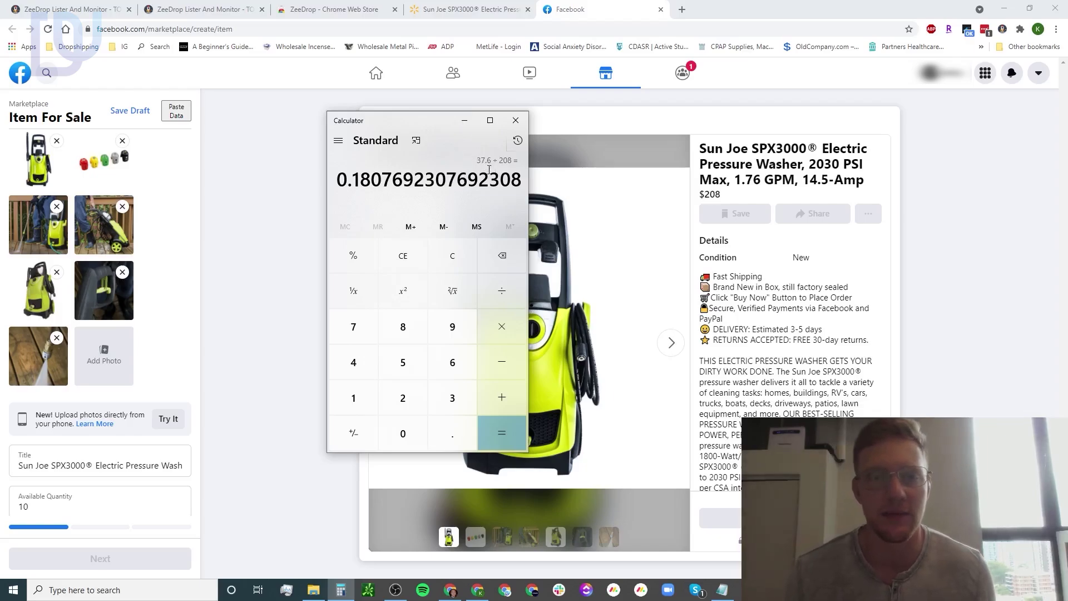
Step: Divide 37.6 by the 160 cost for a 0.235 margin, then minimize Calculator
click(448, 398)
click(351, 336)
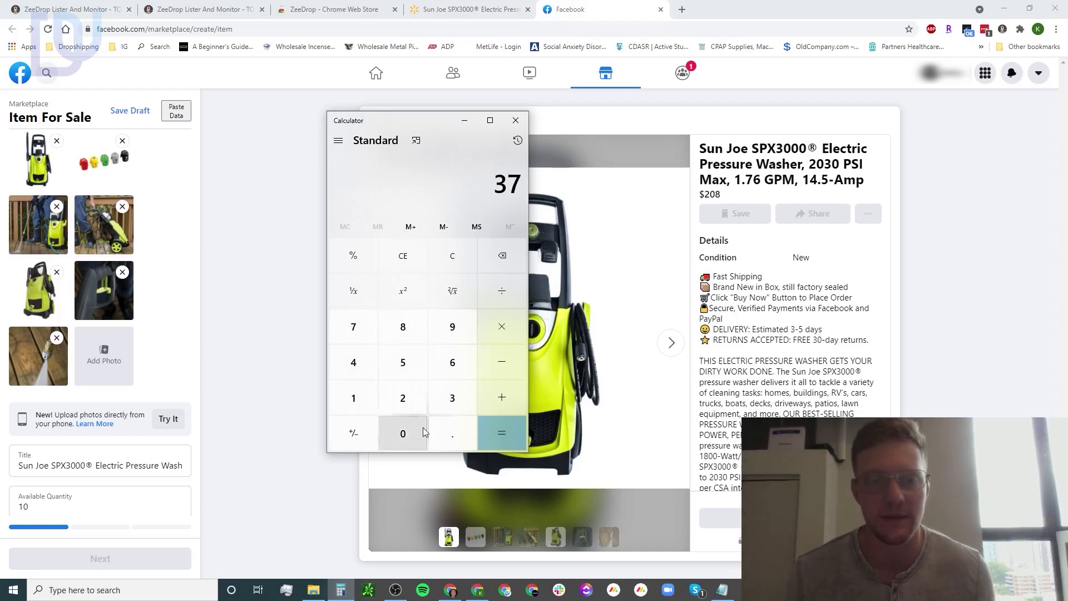
click(452, 433)
click(453, 362)
click(501, 291)
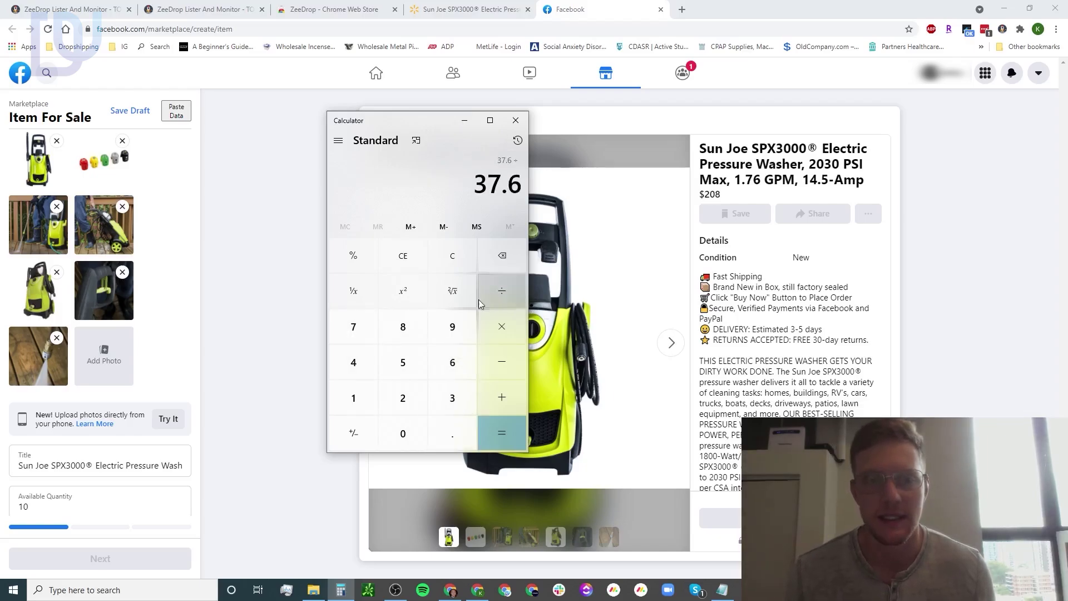
click(361, 403)
click(453, 362)
click(403, 434)
click(501, 433)
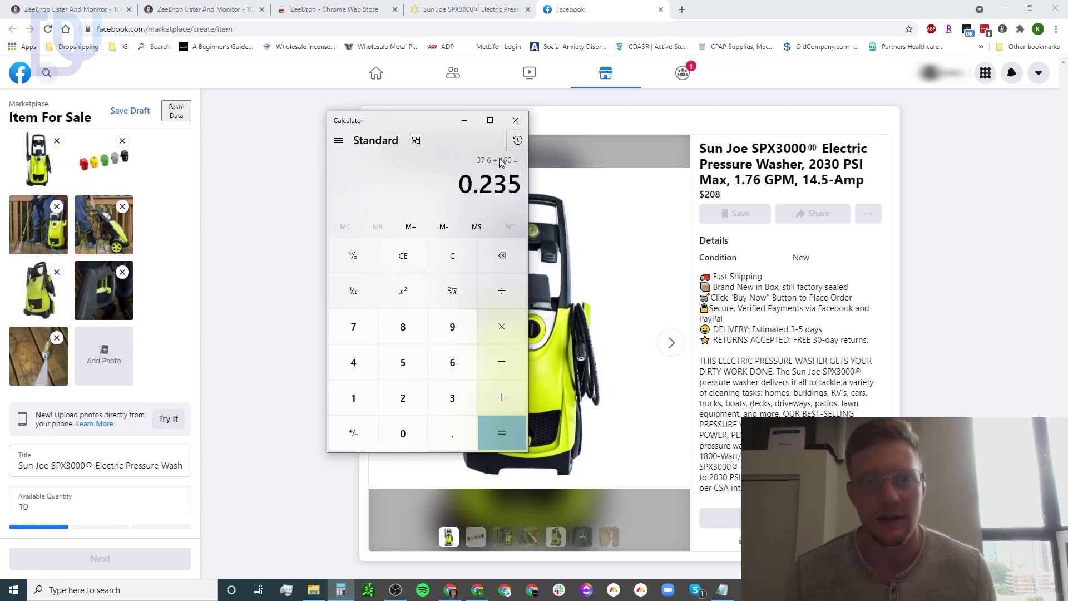
double_click(486, 189)
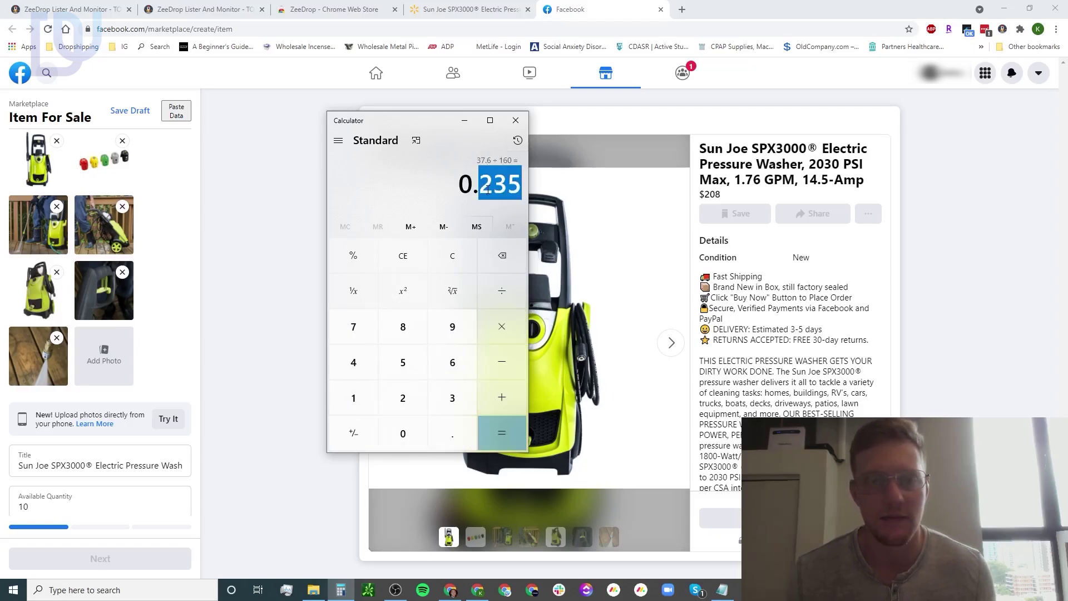
click(464, 120)
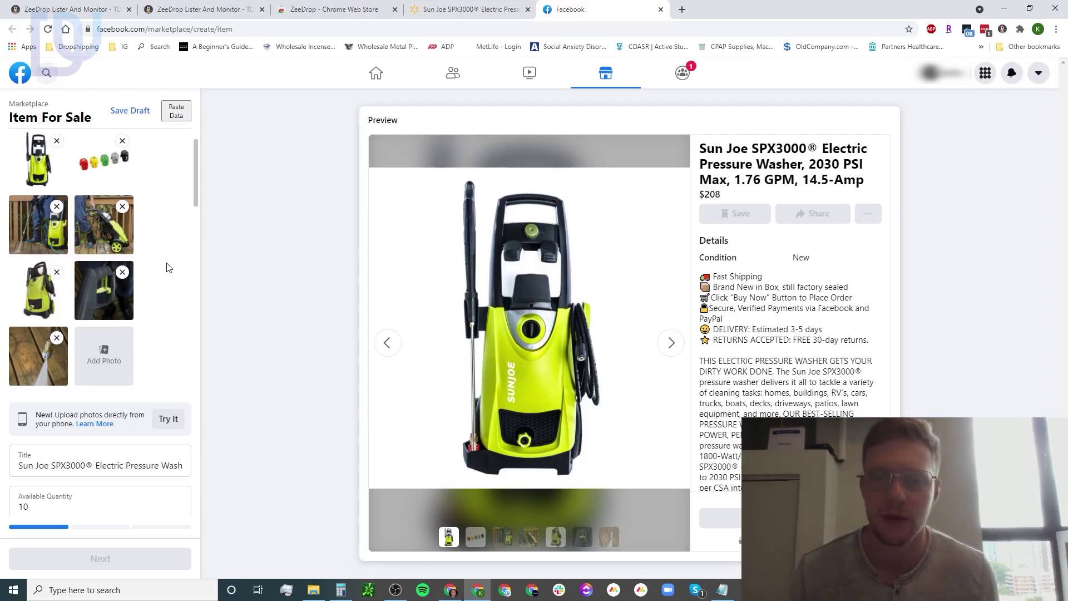
scroll(168, 268, down, 2)
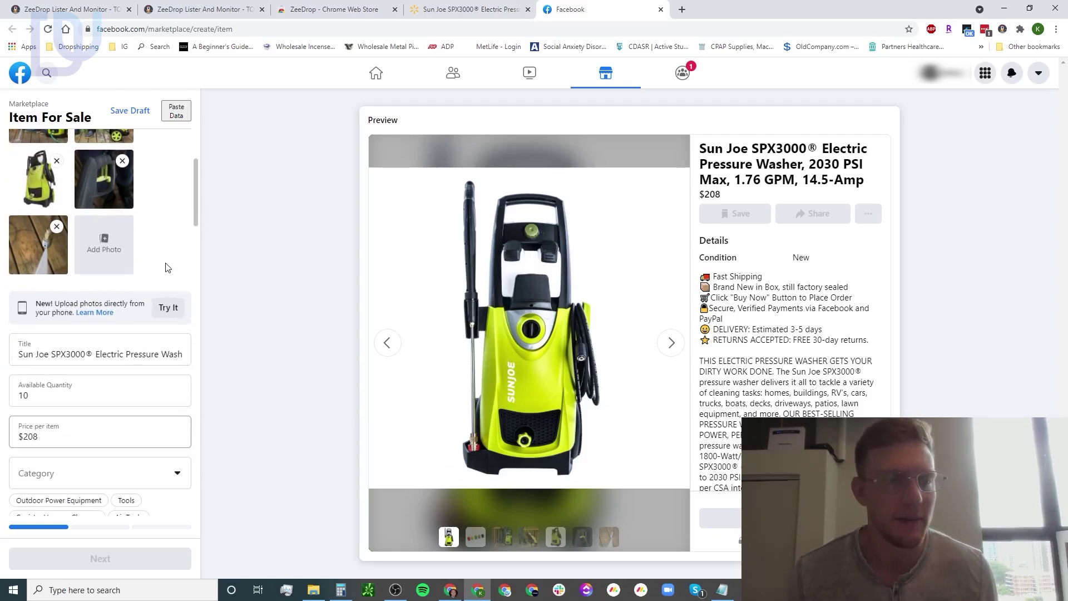
scroll(166, 268, up, 3)
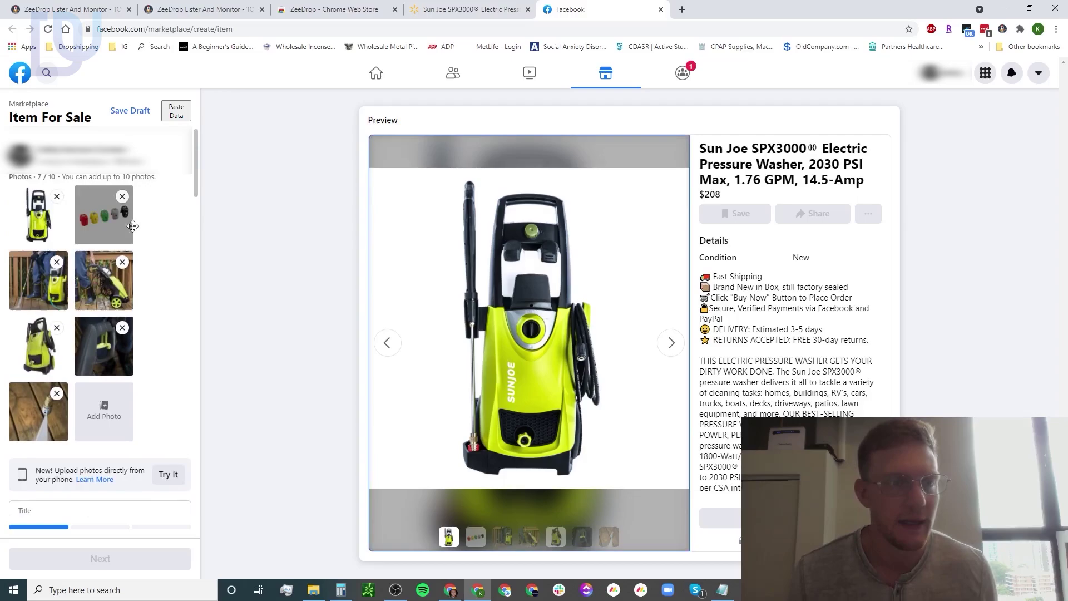
scroll(152, 264, down, 3)
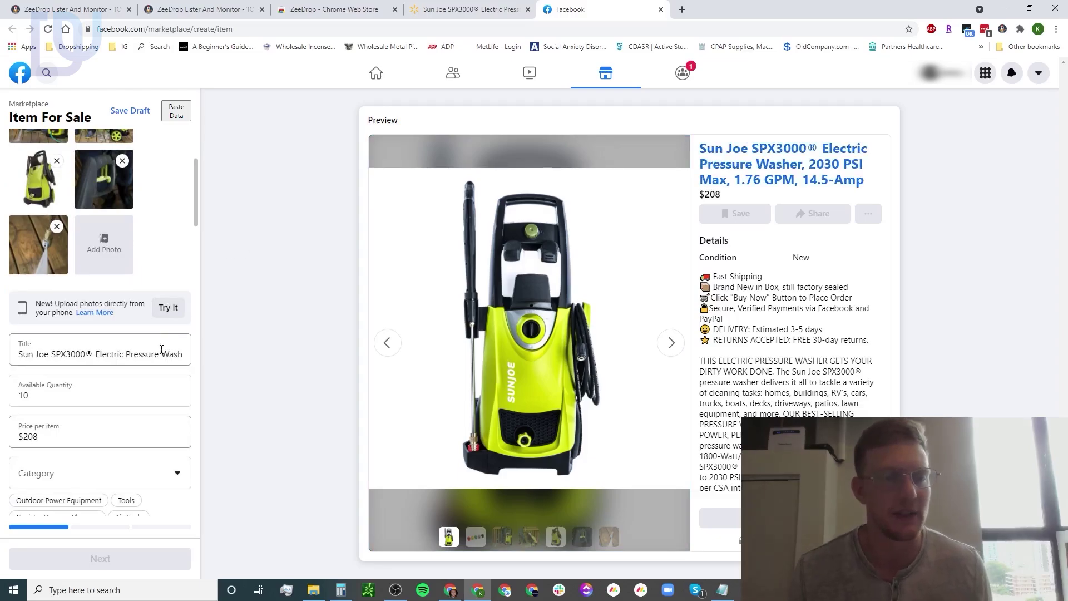
scroll(167, 334, down, 1)
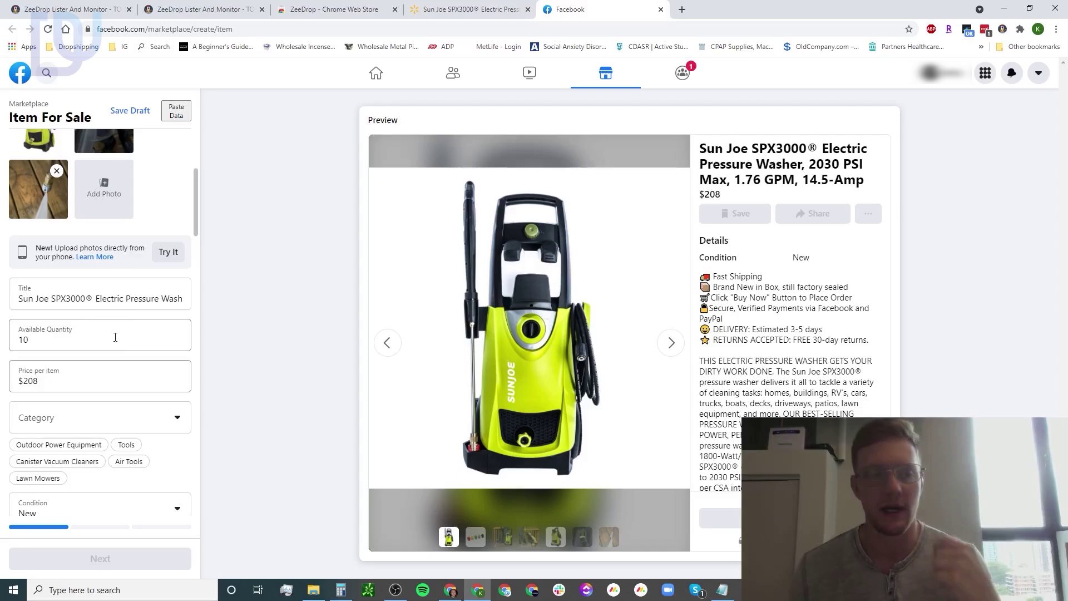
scroll(129, 365, down, 1)
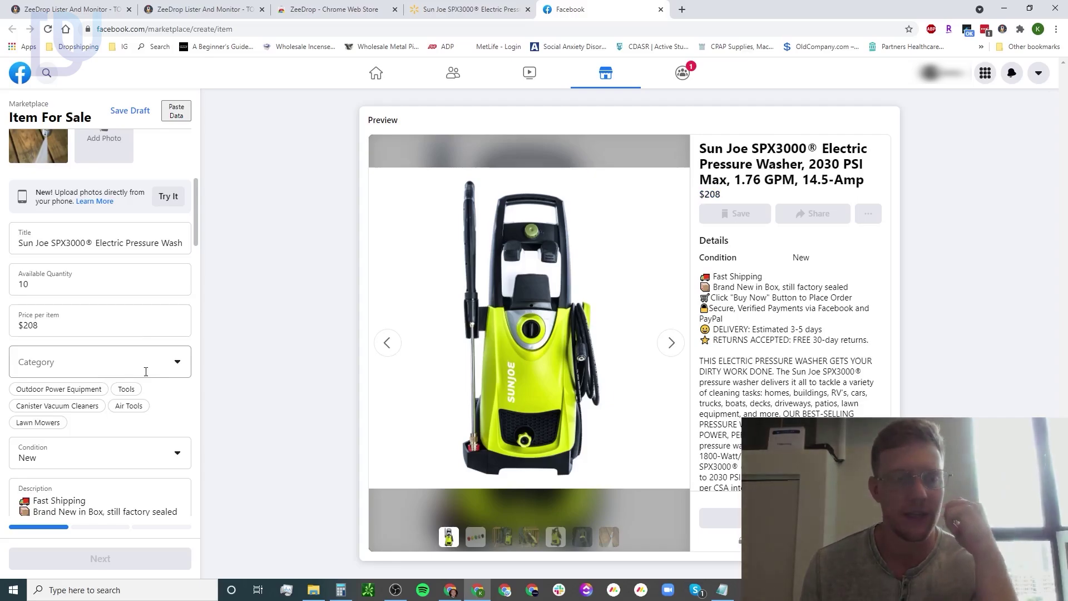
Step: Try Outdoor Power Equipment as the category, then switch it to Tools
click(93, 393)
click(121, 366)
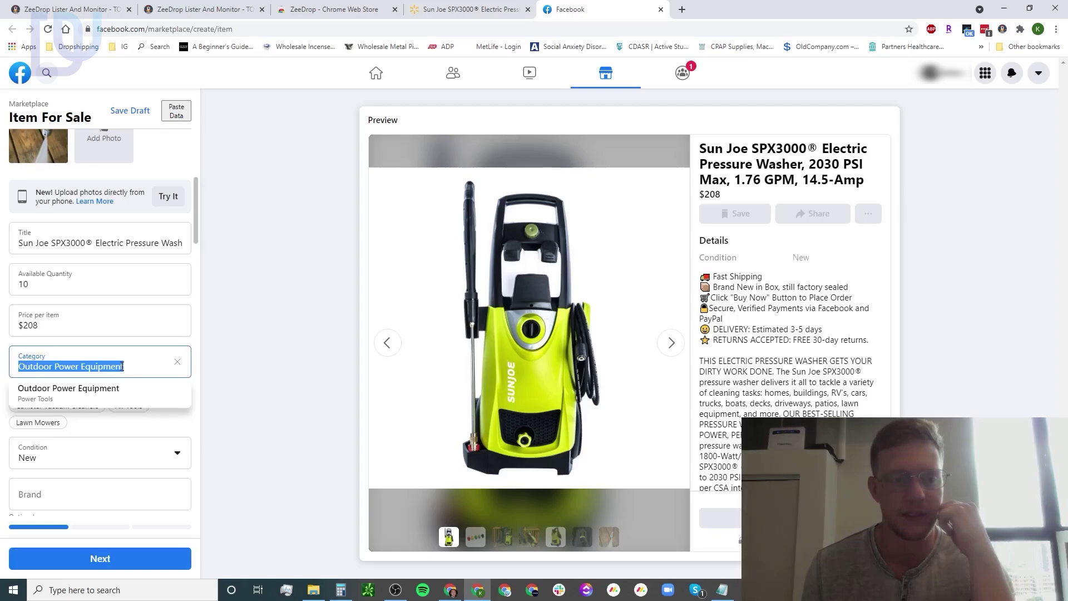
click(169, 429)
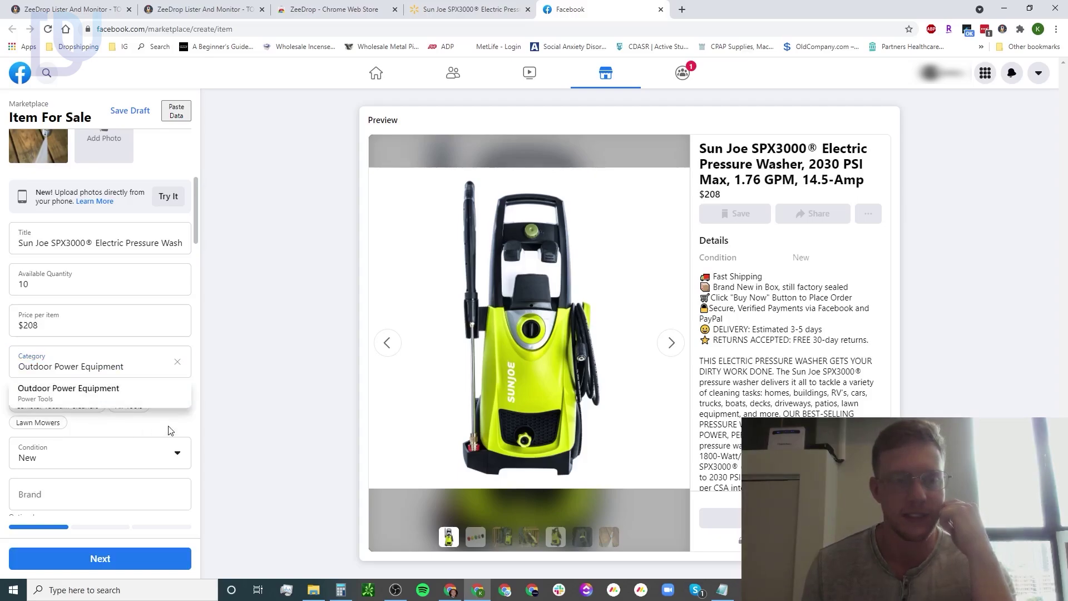
click(124, 390)
click(119, 360)
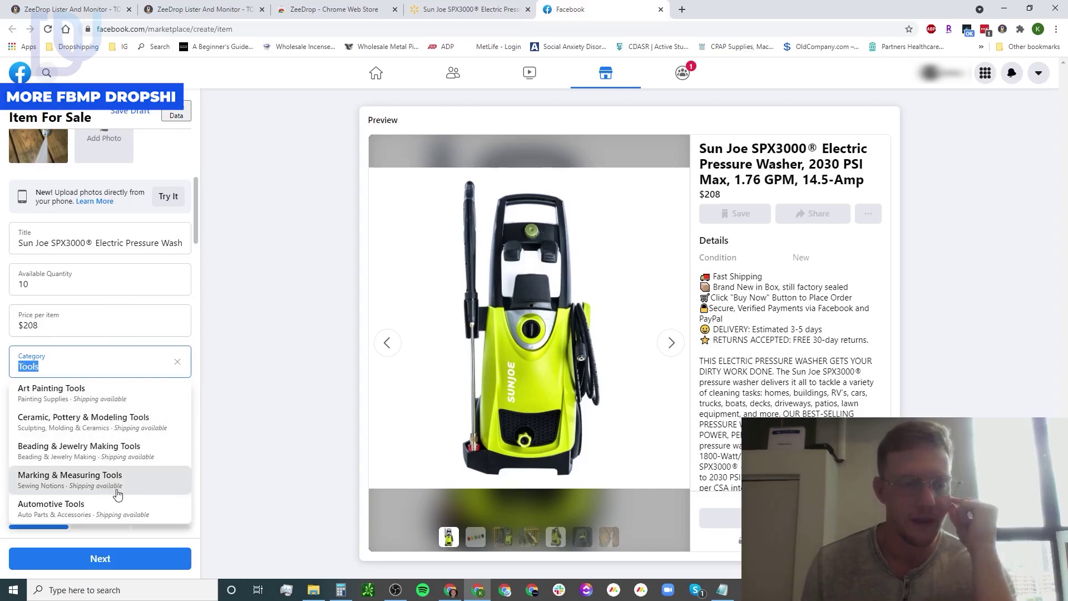
click(158, 349)
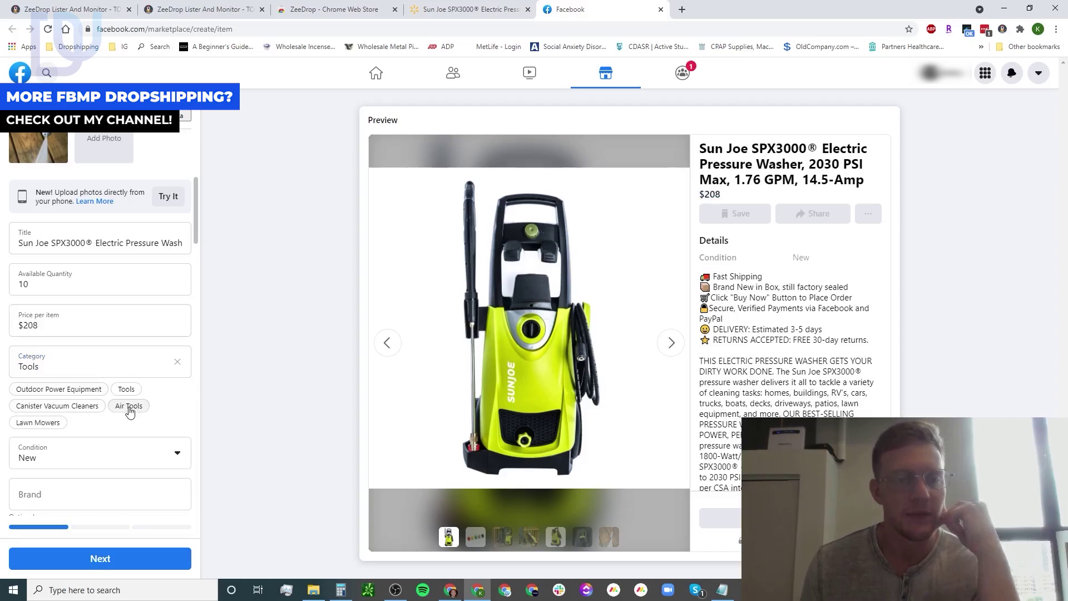
Step: Briefly set the category to Air Tools, then change it back to Tools
click(129, 406)
click(109, 365)
click(68, 371)
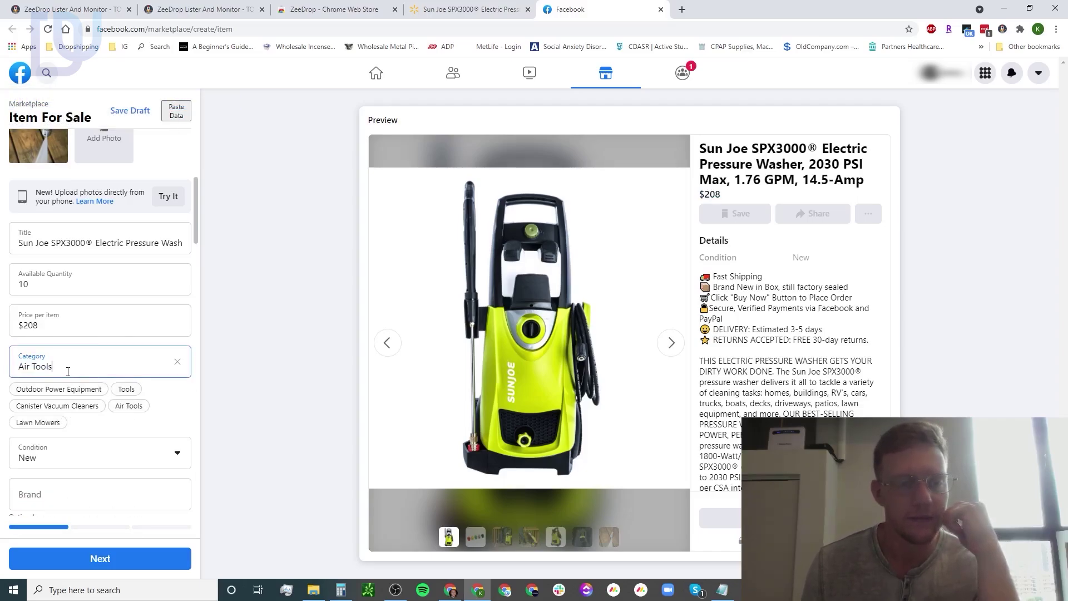
double_click(58, 368)
click(126, 389)
click(107, 368)
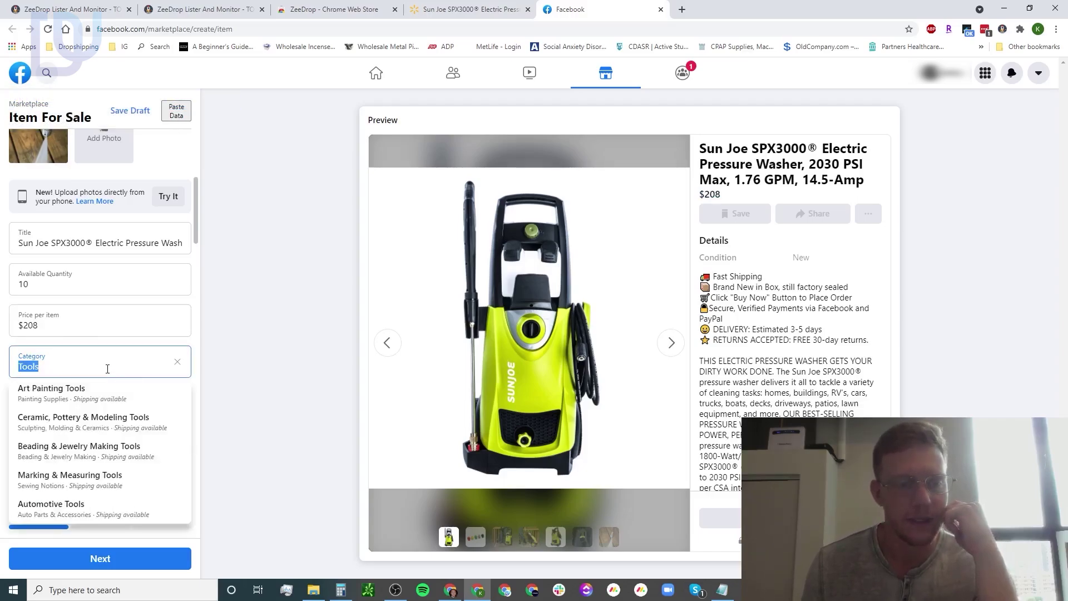
click(142, 346)
scroll(143, 348, down, 2)
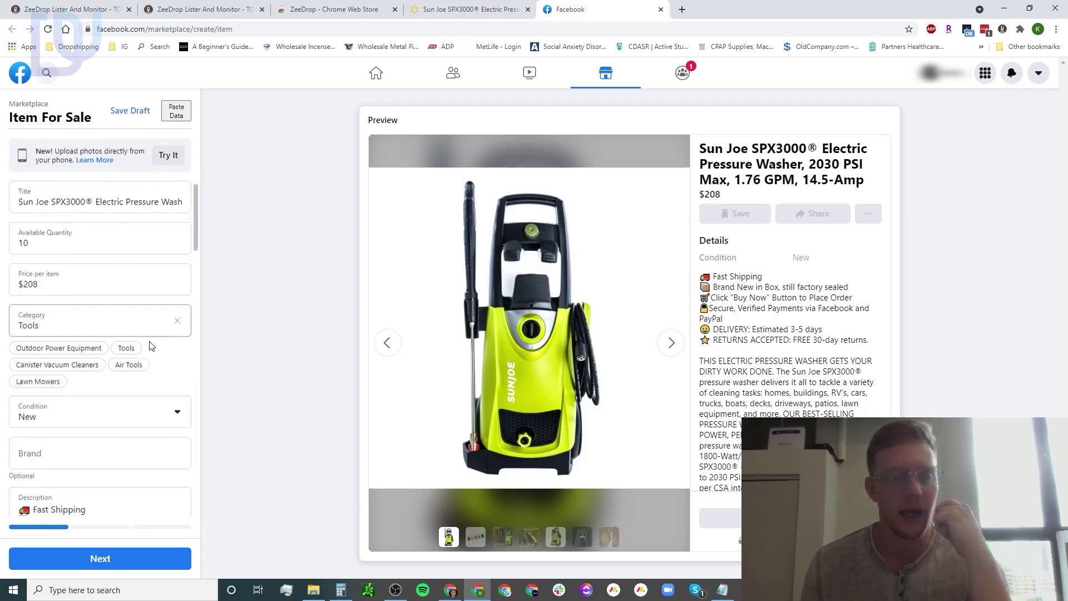
Step: Select the long product paragraph in the Description and delete it
scroll(111, 345, down, 2)
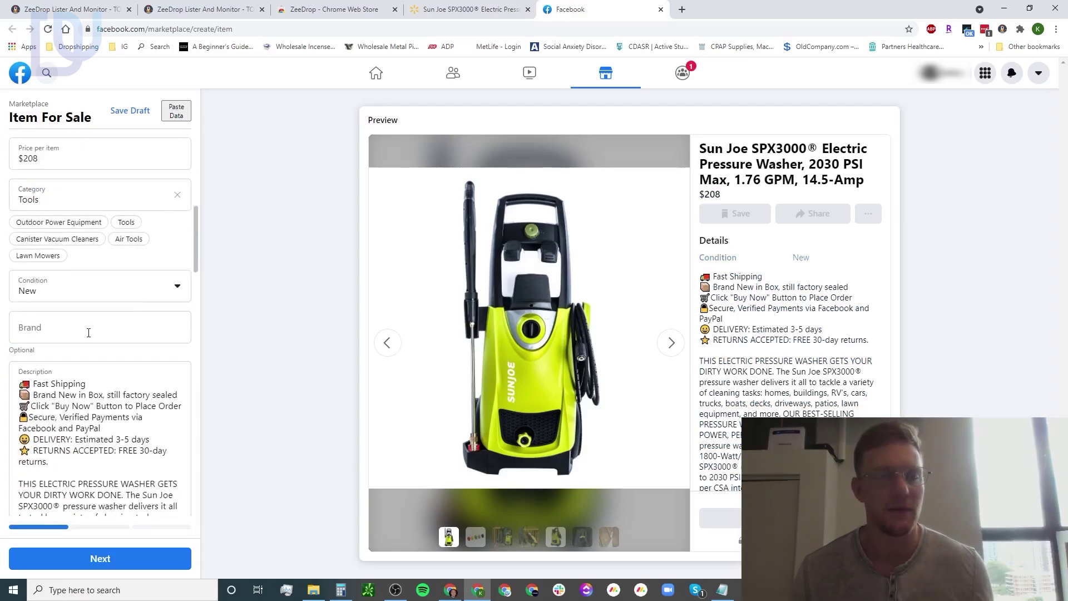
scroll(95, 268, down, 2)
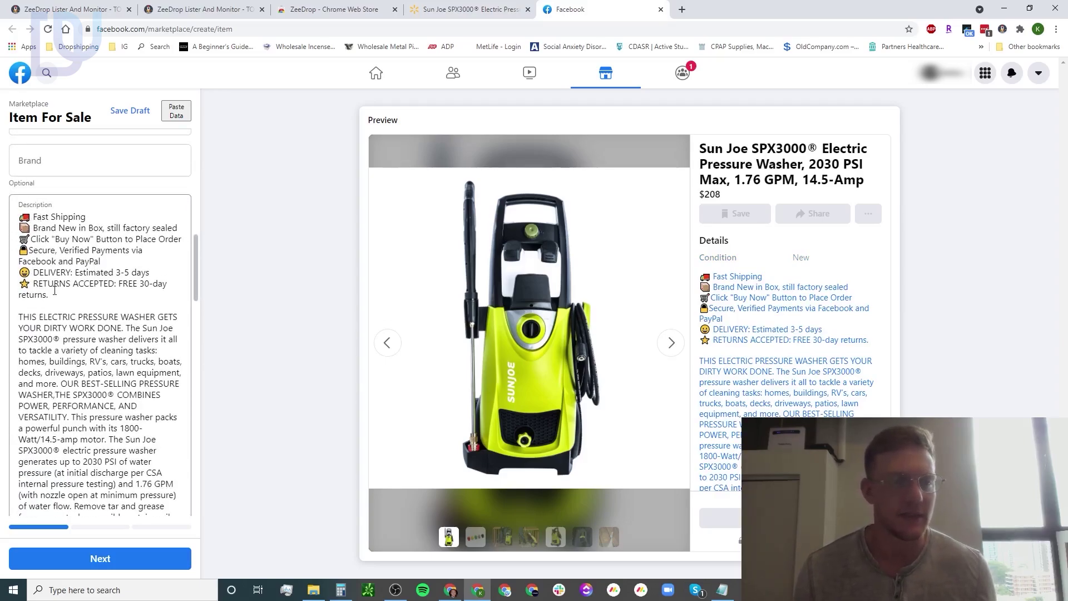
drag(54, 290, 14, 271)
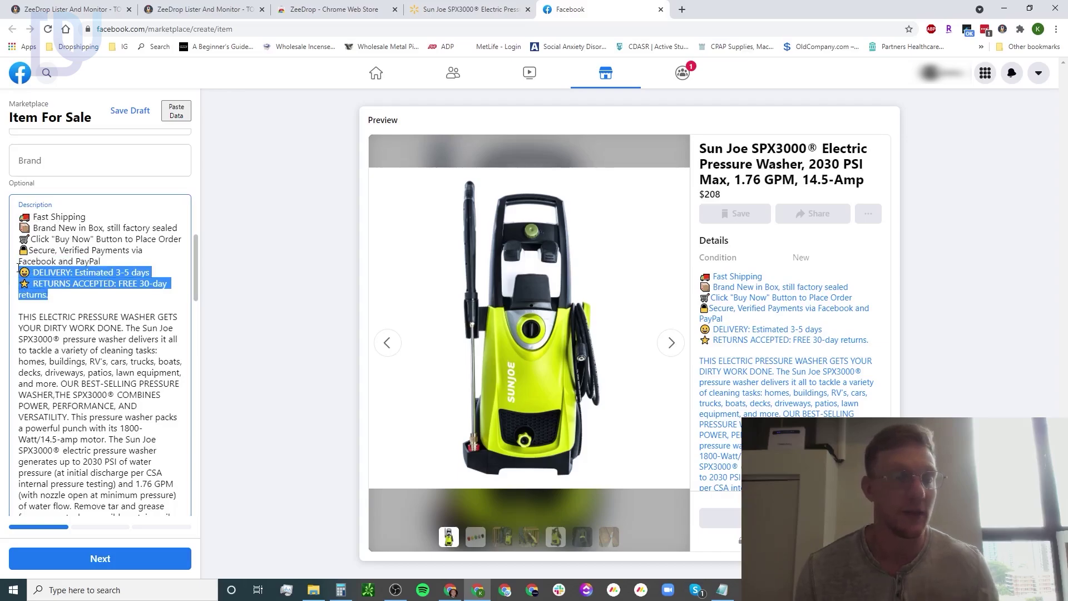
scroll(98, 271, down, 1)
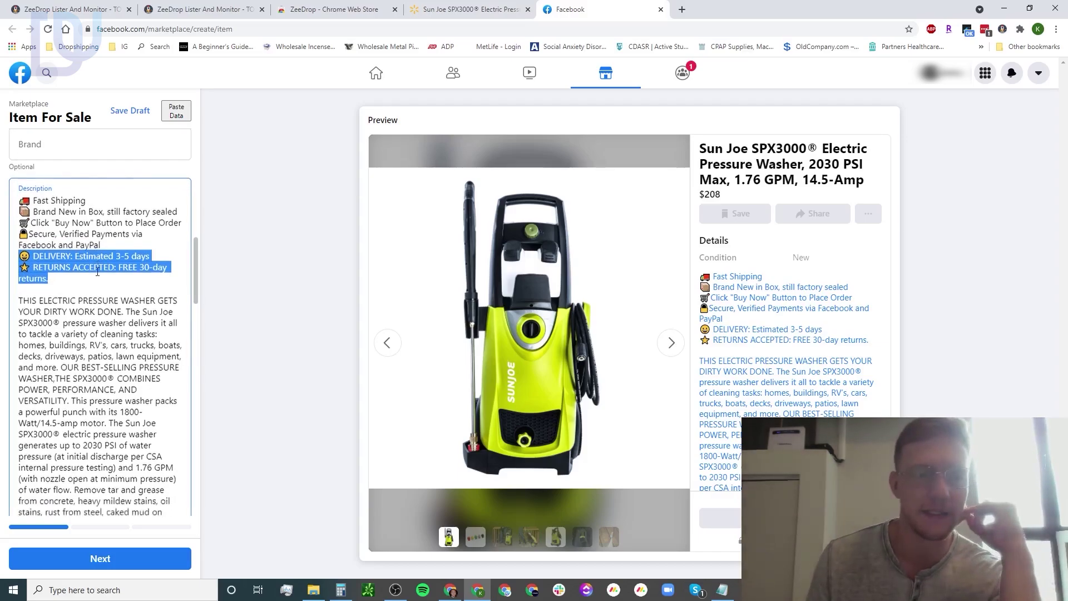
scroll(97, 272, down, 10)
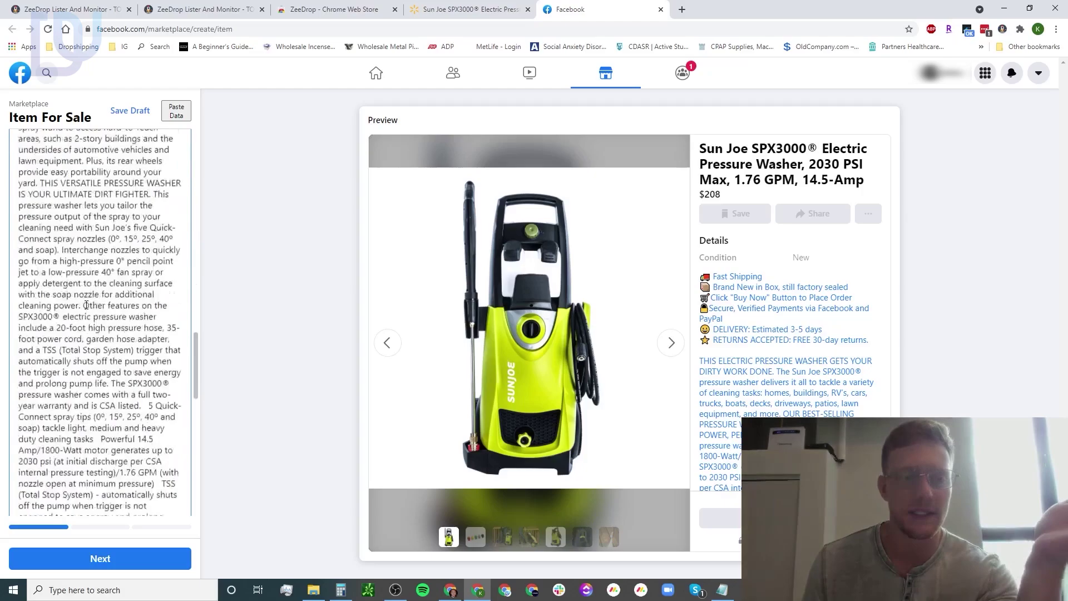
scroll(86, 305, down, 10)
scroll(95, 317, up, 5)
scroll(104, 332, down, 2)
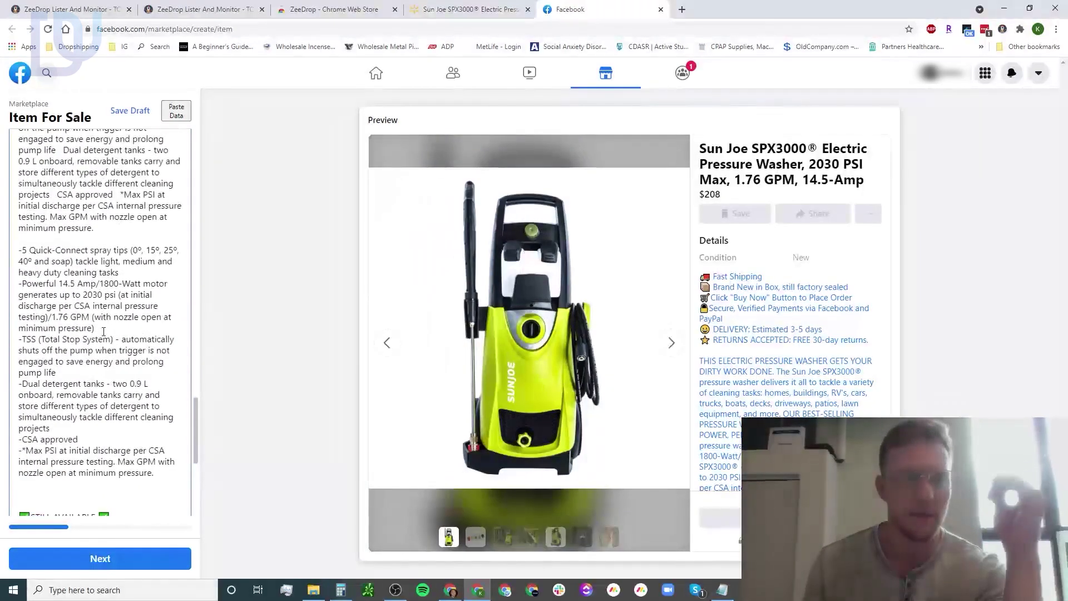
scroll(104, 331, up, 5)
drag(104, 331, 115, 243)
scroll(48, 243, up, 3)
scroll(137, 339, down, 1)
key(BackSpace)
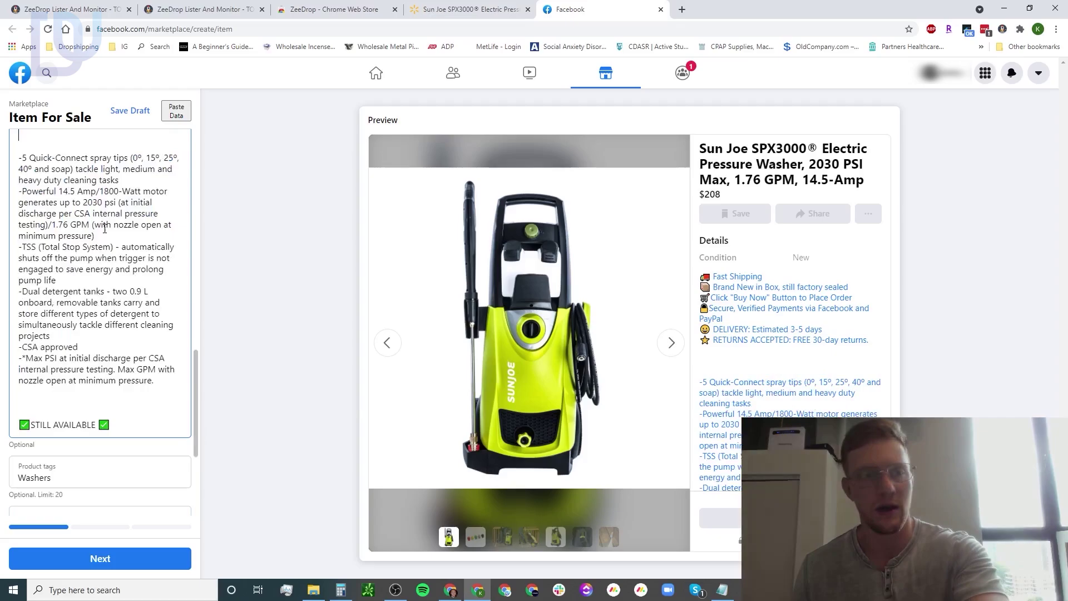
Step: Remove the leftover blank line so the feature bullets follow the shipping notes
scroll(29, 315, up, 5)
click(19, 324)
key(BackSpace)
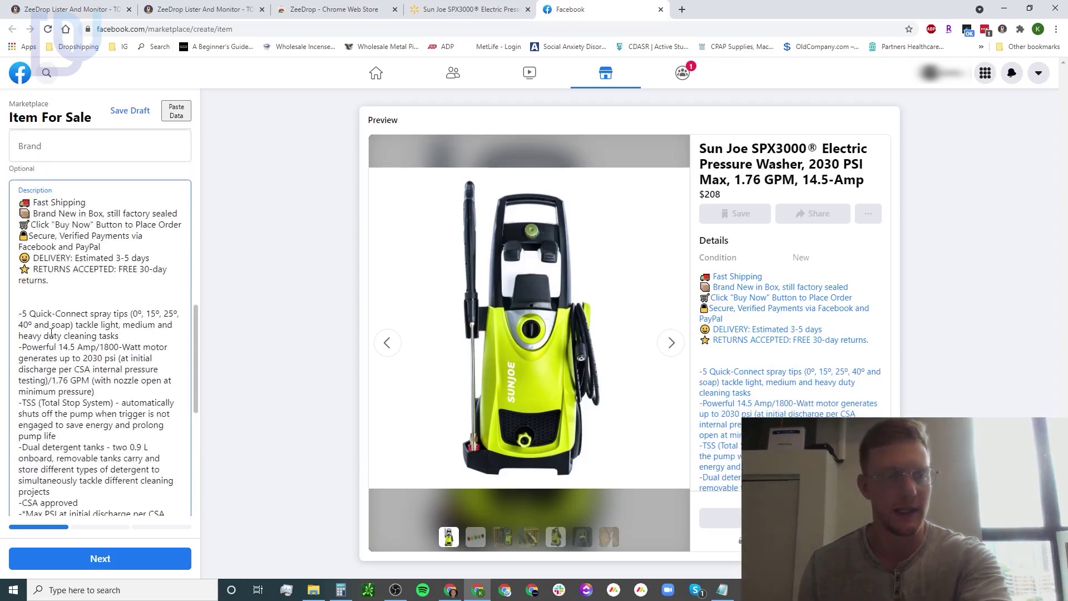
scroll(85, 301, down, 1)
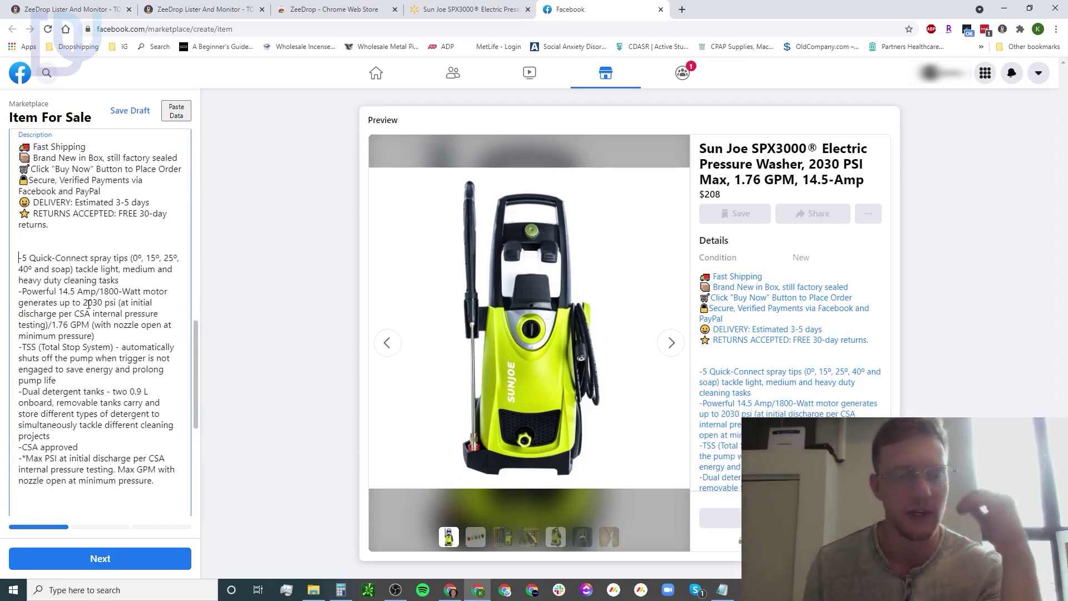
scroll(92, 312, down, 1)
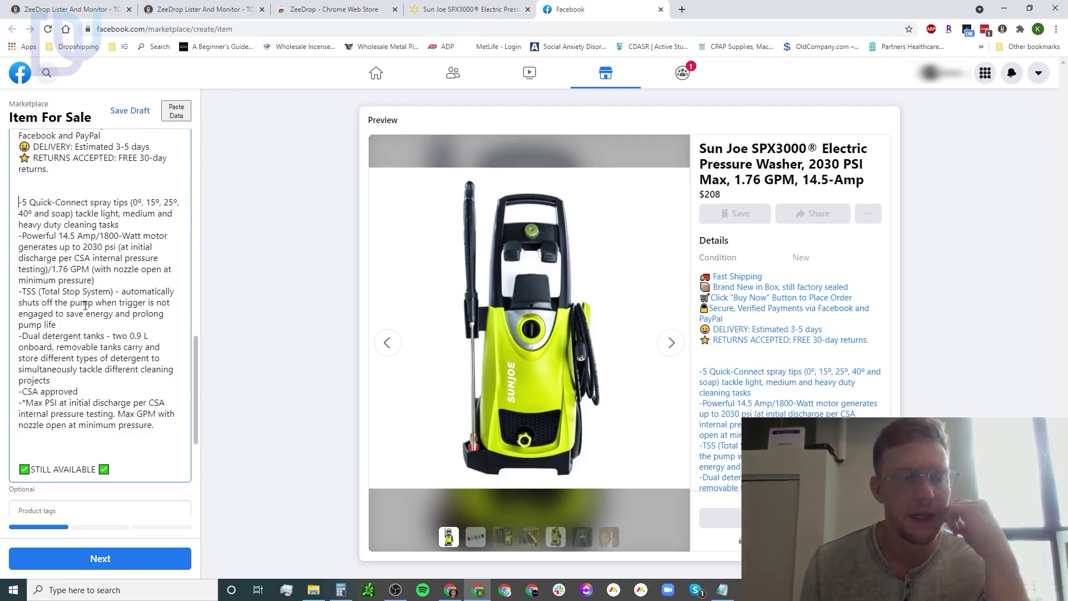
scroll(85, 305, down, 3)
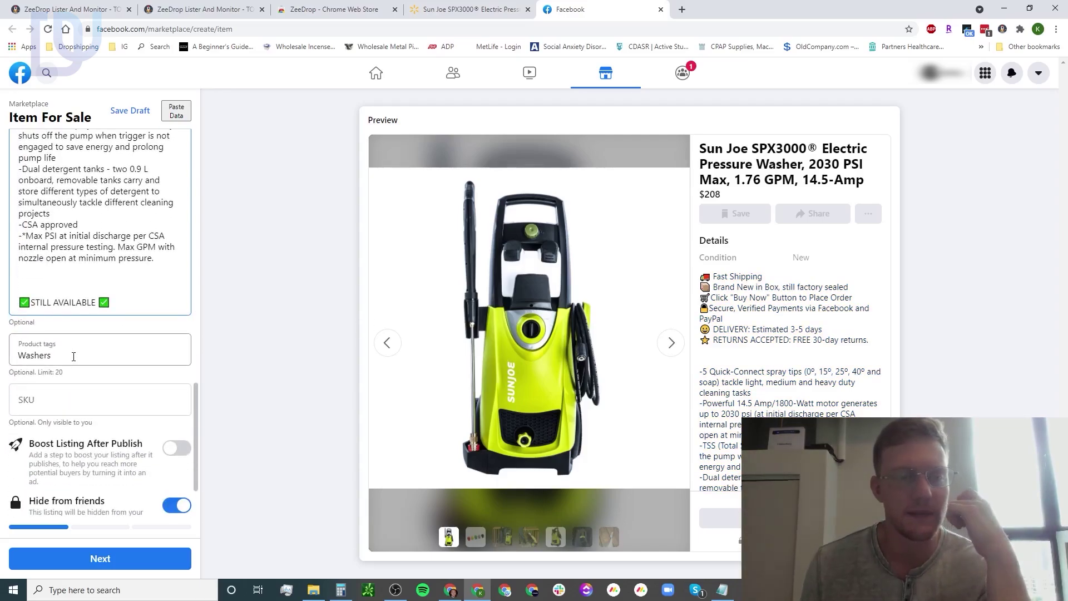
Step: Turn the 'Washers' text in Product tags into a tag chip
click(67, 355)
key(Return)
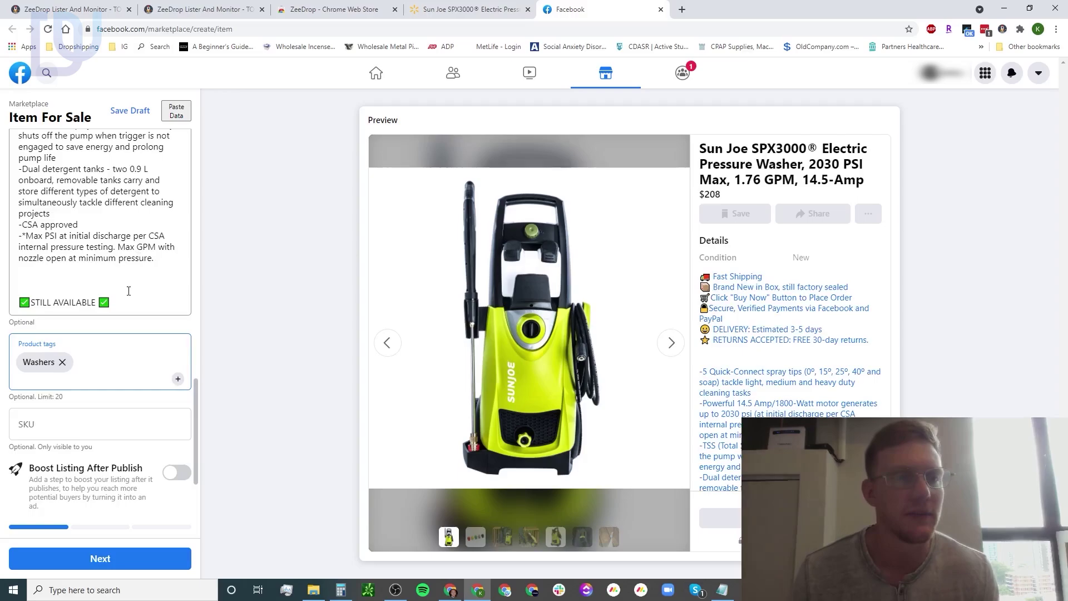
scroll(161, 330, down, 1)
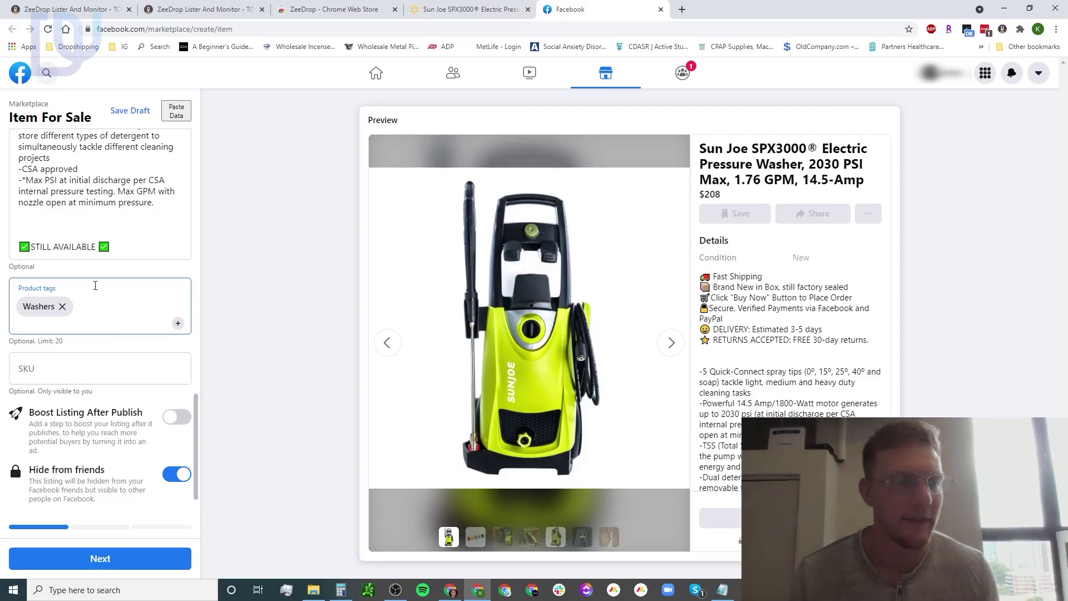
scroll(117, 323, down, 1)
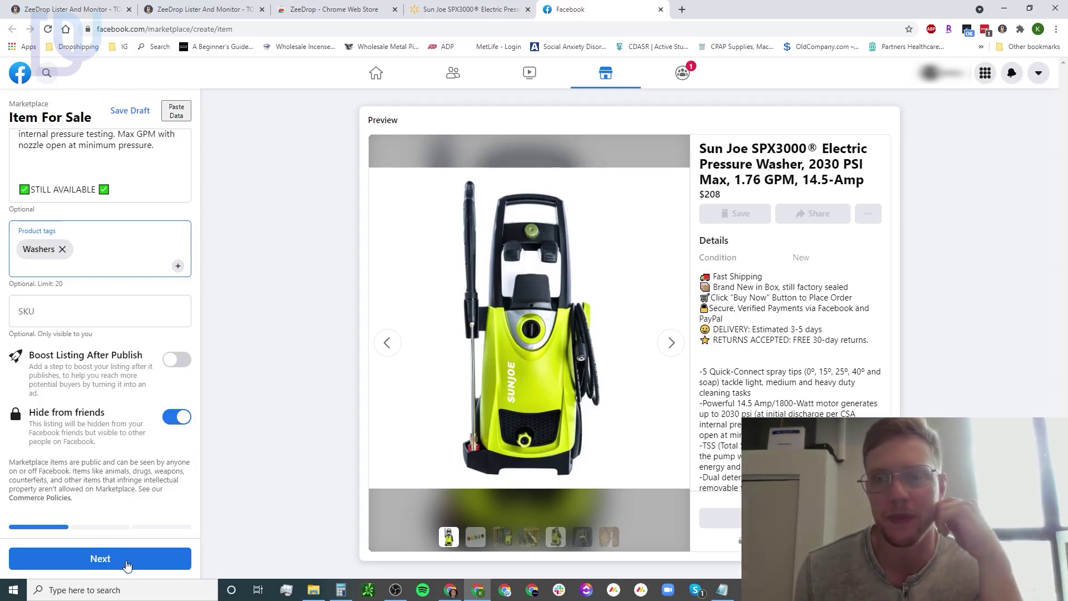
Step: Choose Shipping only delivery, Use your own shipping label, and turn on Free Shipping
click(137, 514)
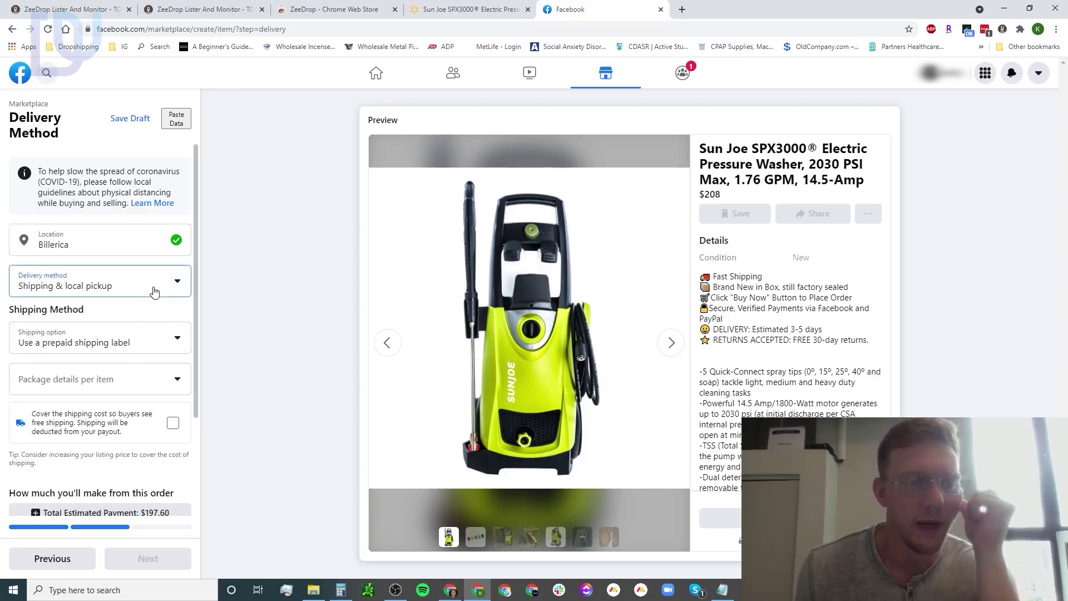
click(111, 282)
click(124, 351)
click(124, 333)
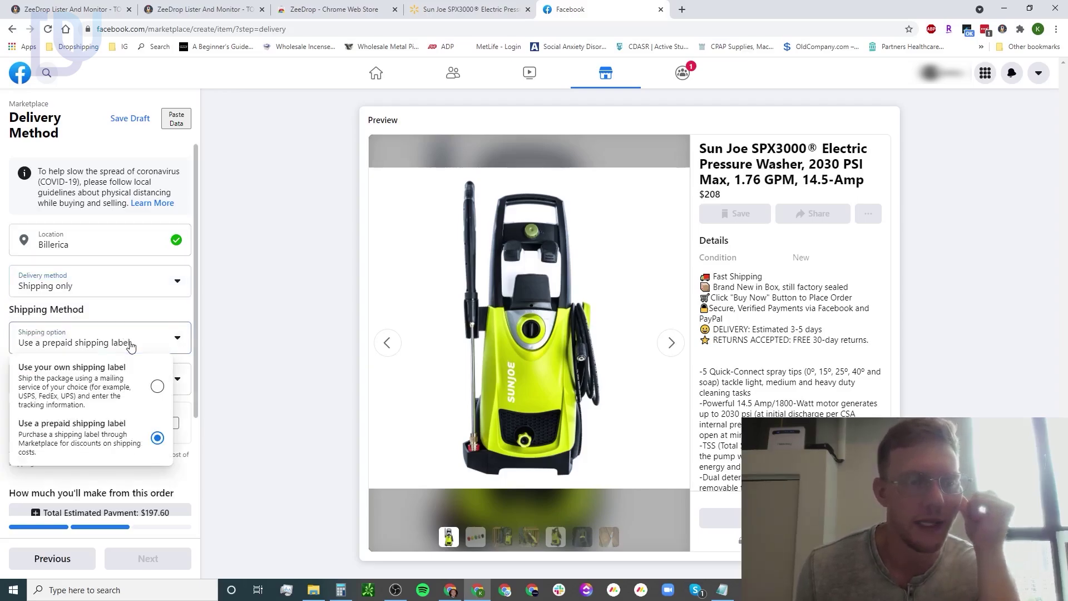
click(132, 375)
click(134, 382)
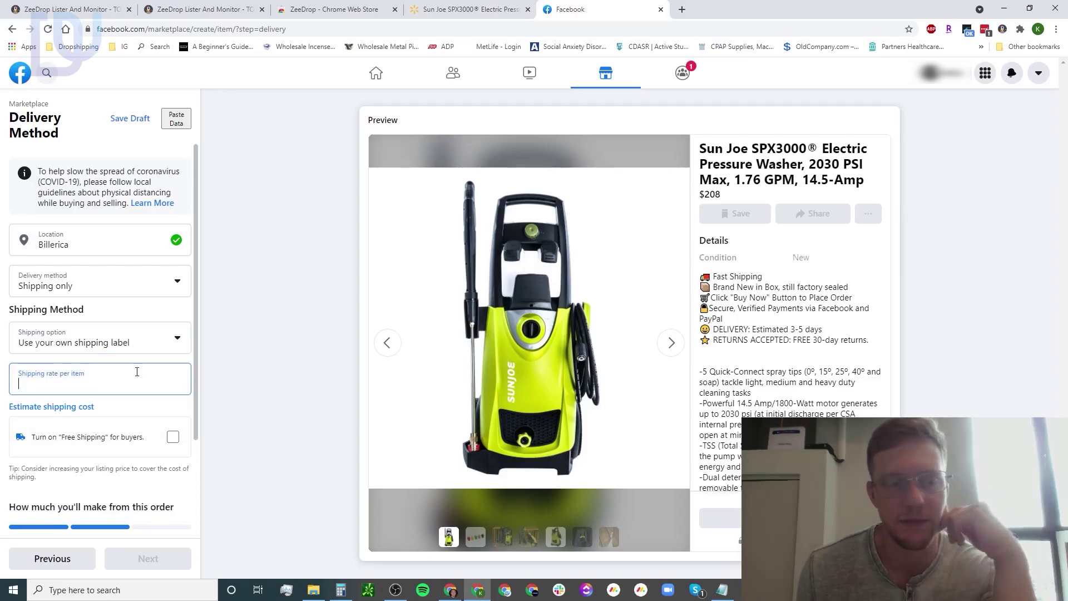
click(174, 436)
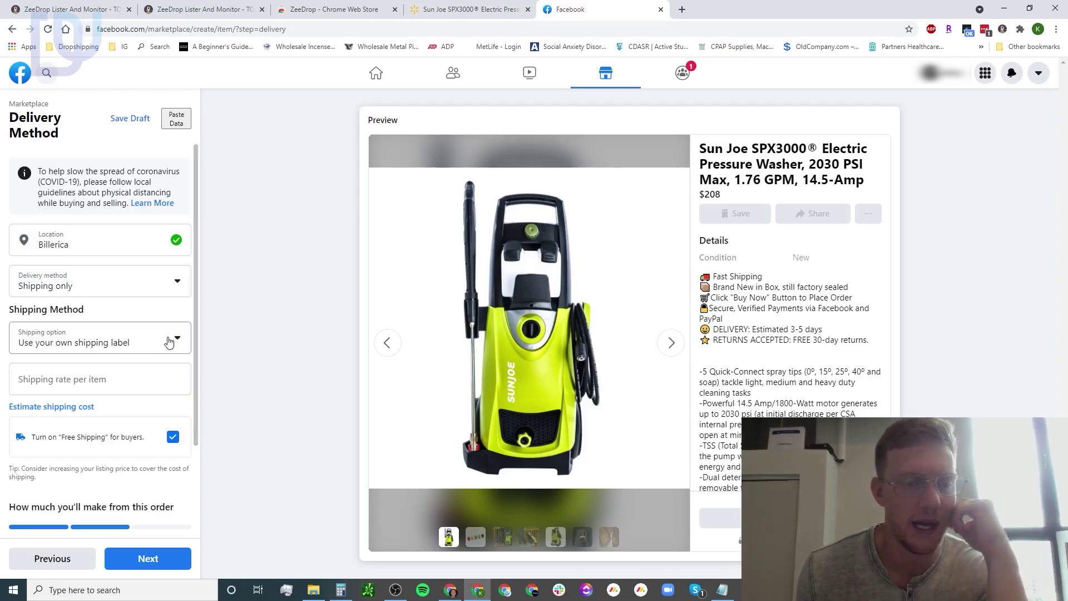
scroll(169, 340, down, 1)
scroll(169, 338, down, 1)
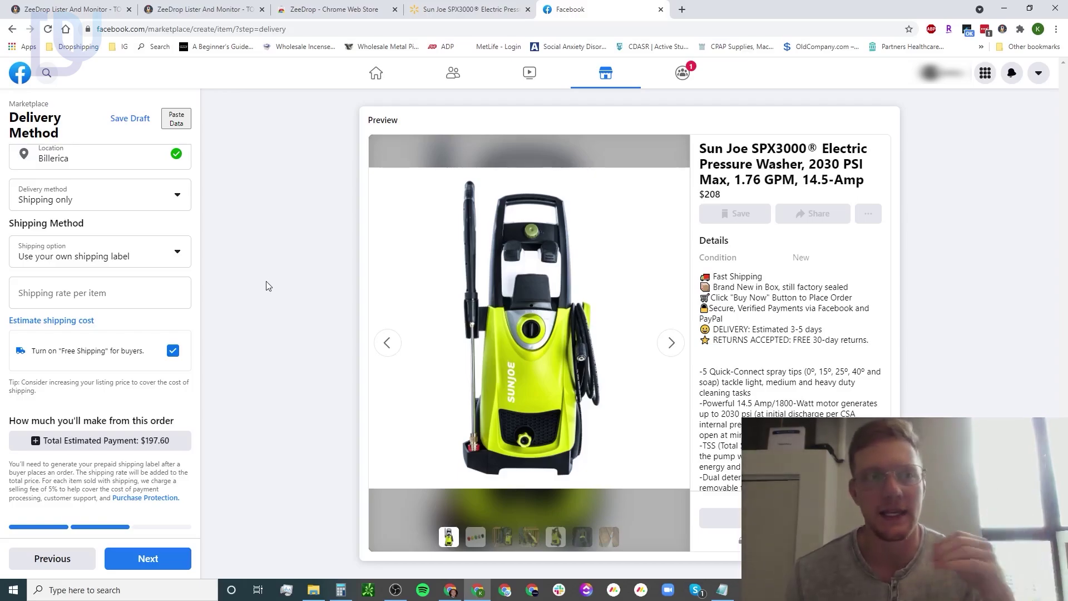
Step: Return to the zeedrop.com tab and scroll to the eBay, Amazon, Walmart, Costco store logos
click(86, 13)
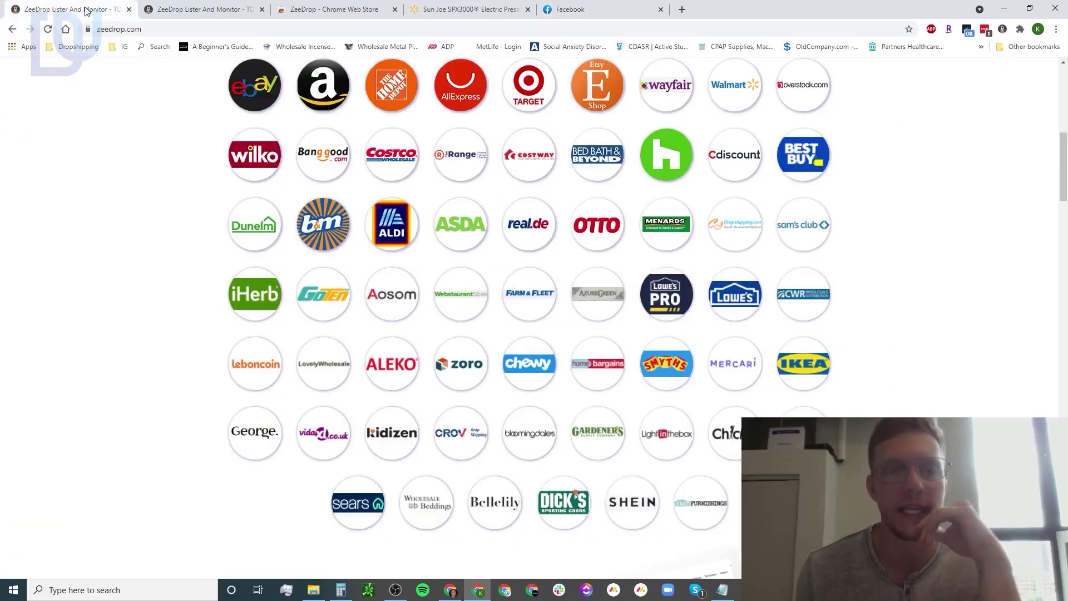
scroll(509, 281, up, 2)
scroll(509, 281, up, 7)
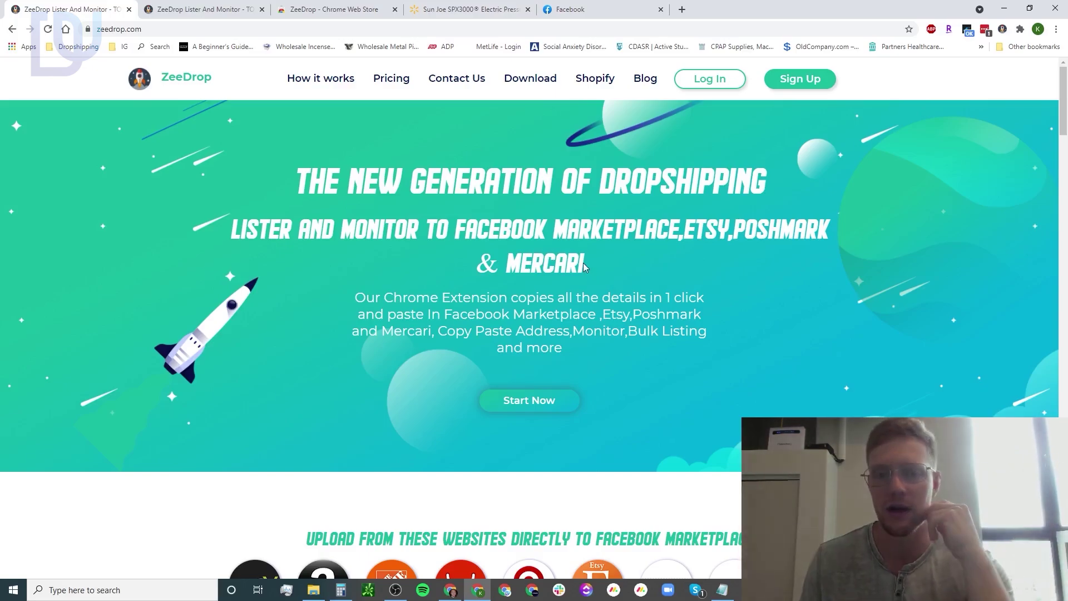
scroll(481, 255, down, 9)
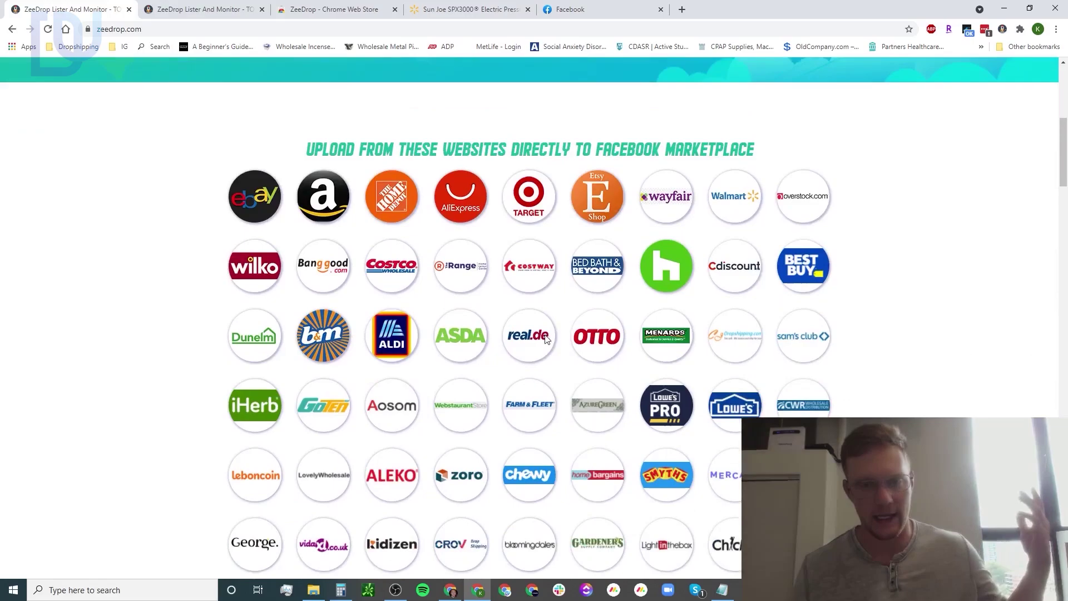